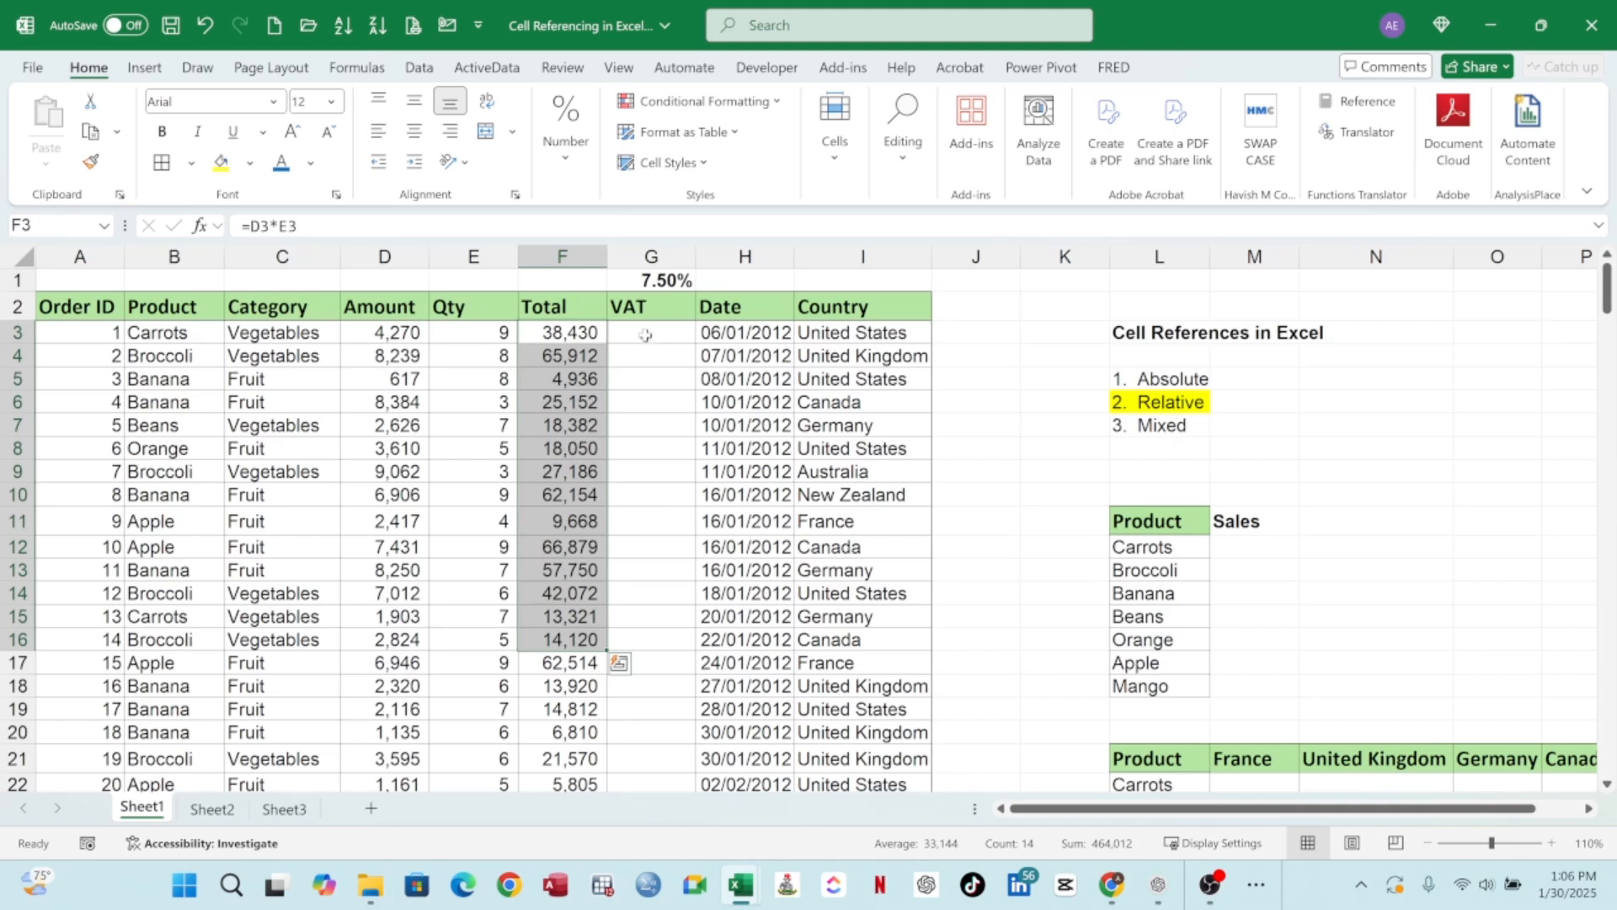
left_click(646, 334)
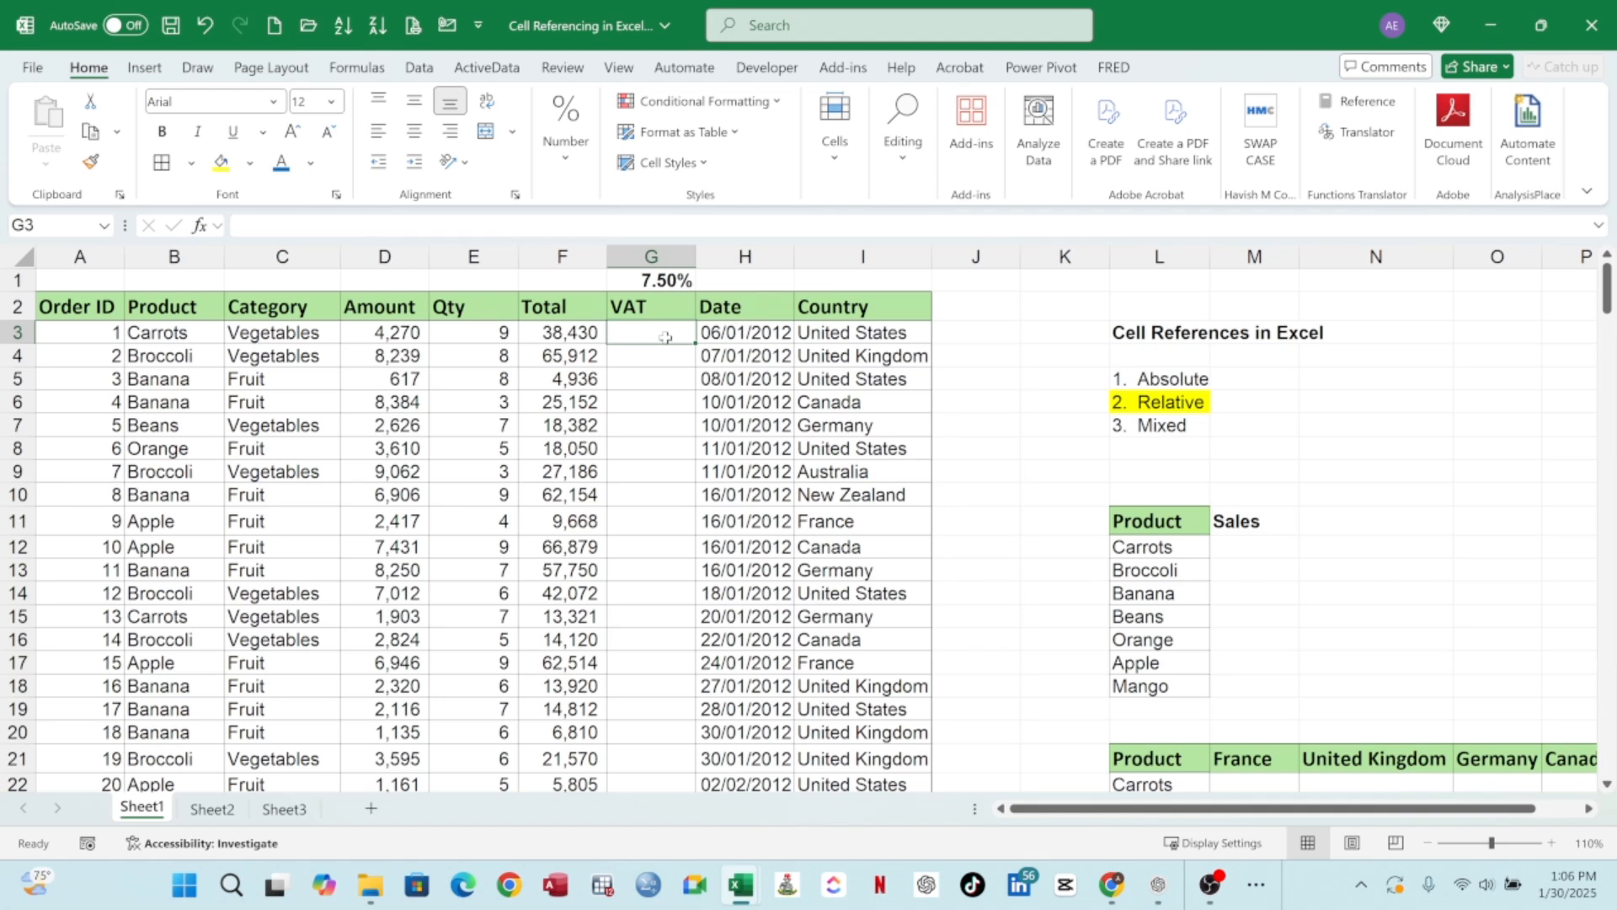
type("=")
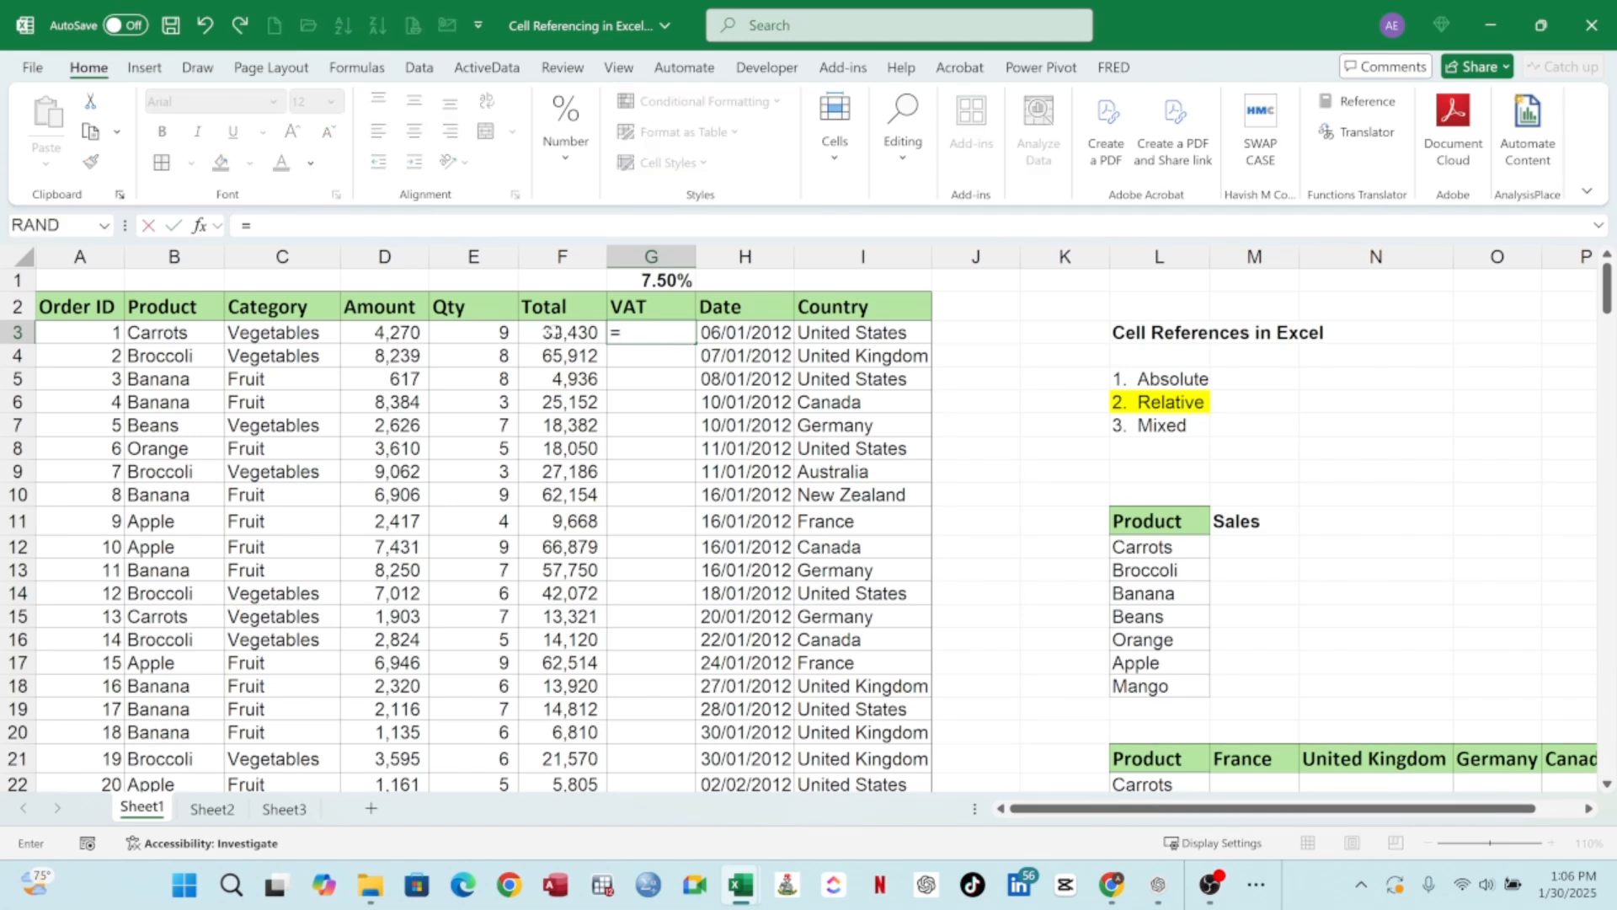
left_click(558, 332)
type("*")
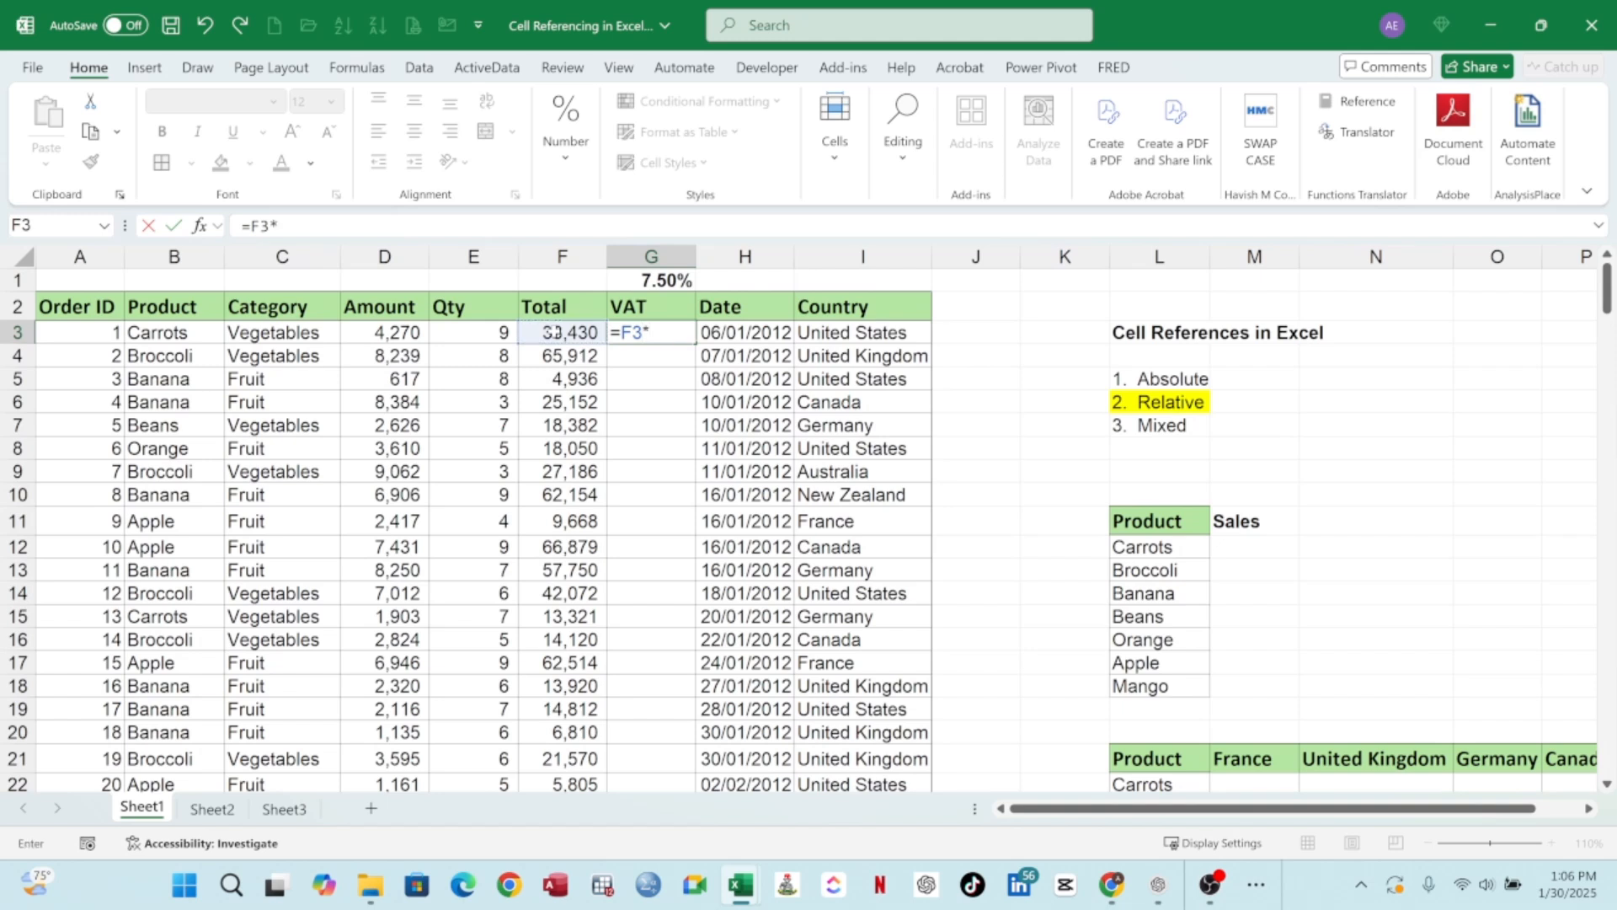
left_click(681, 280)
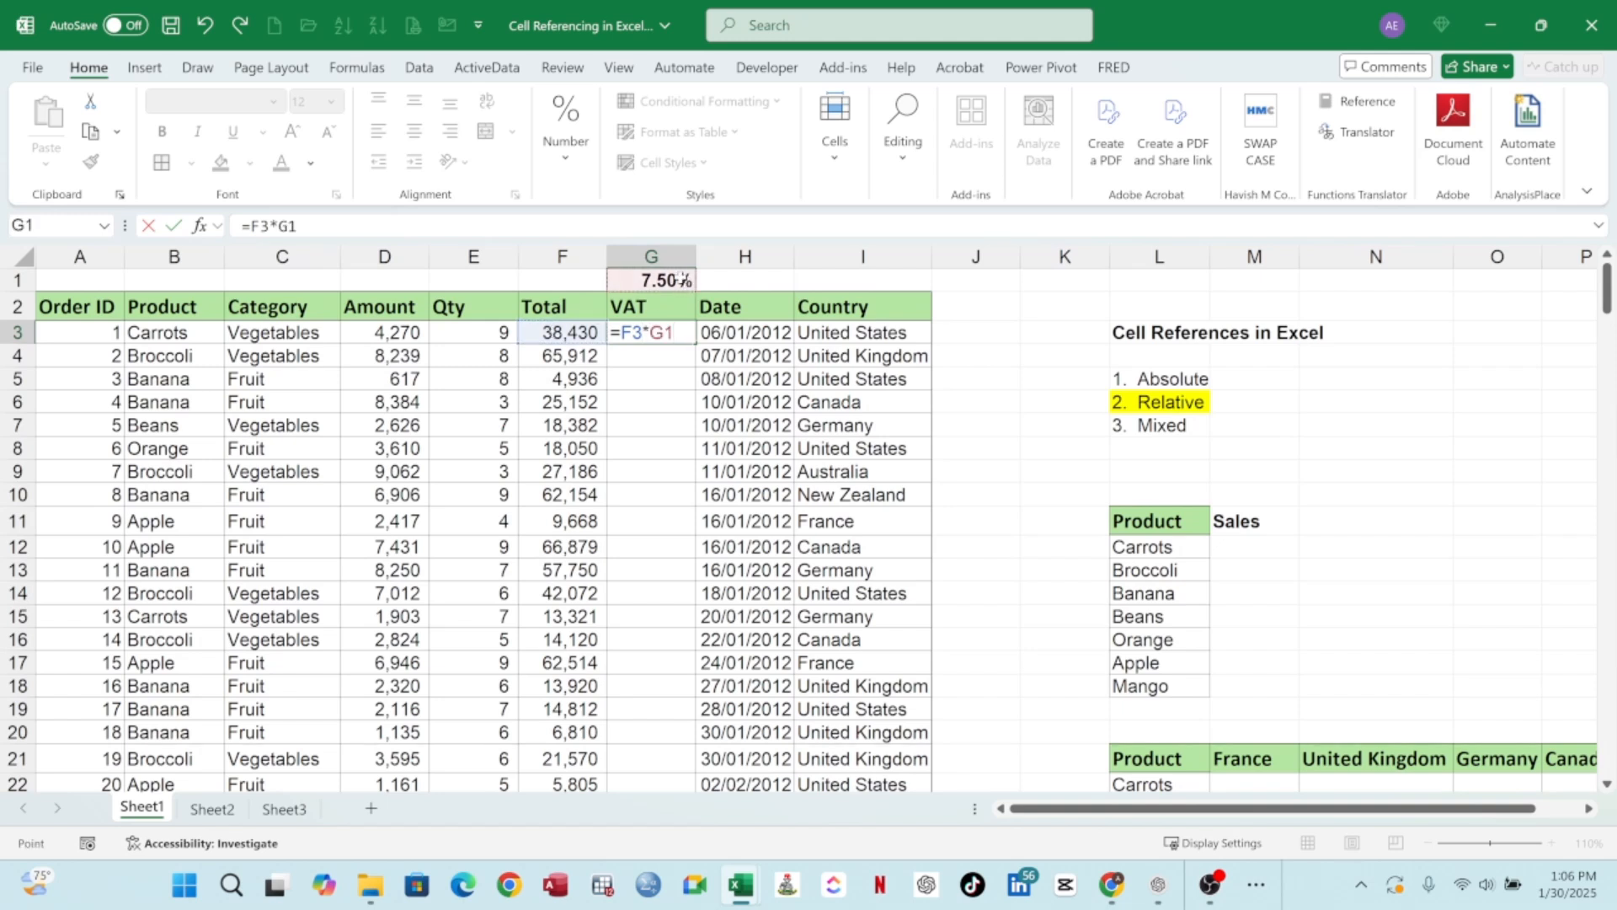
key("Return")
left_click(668, 334)
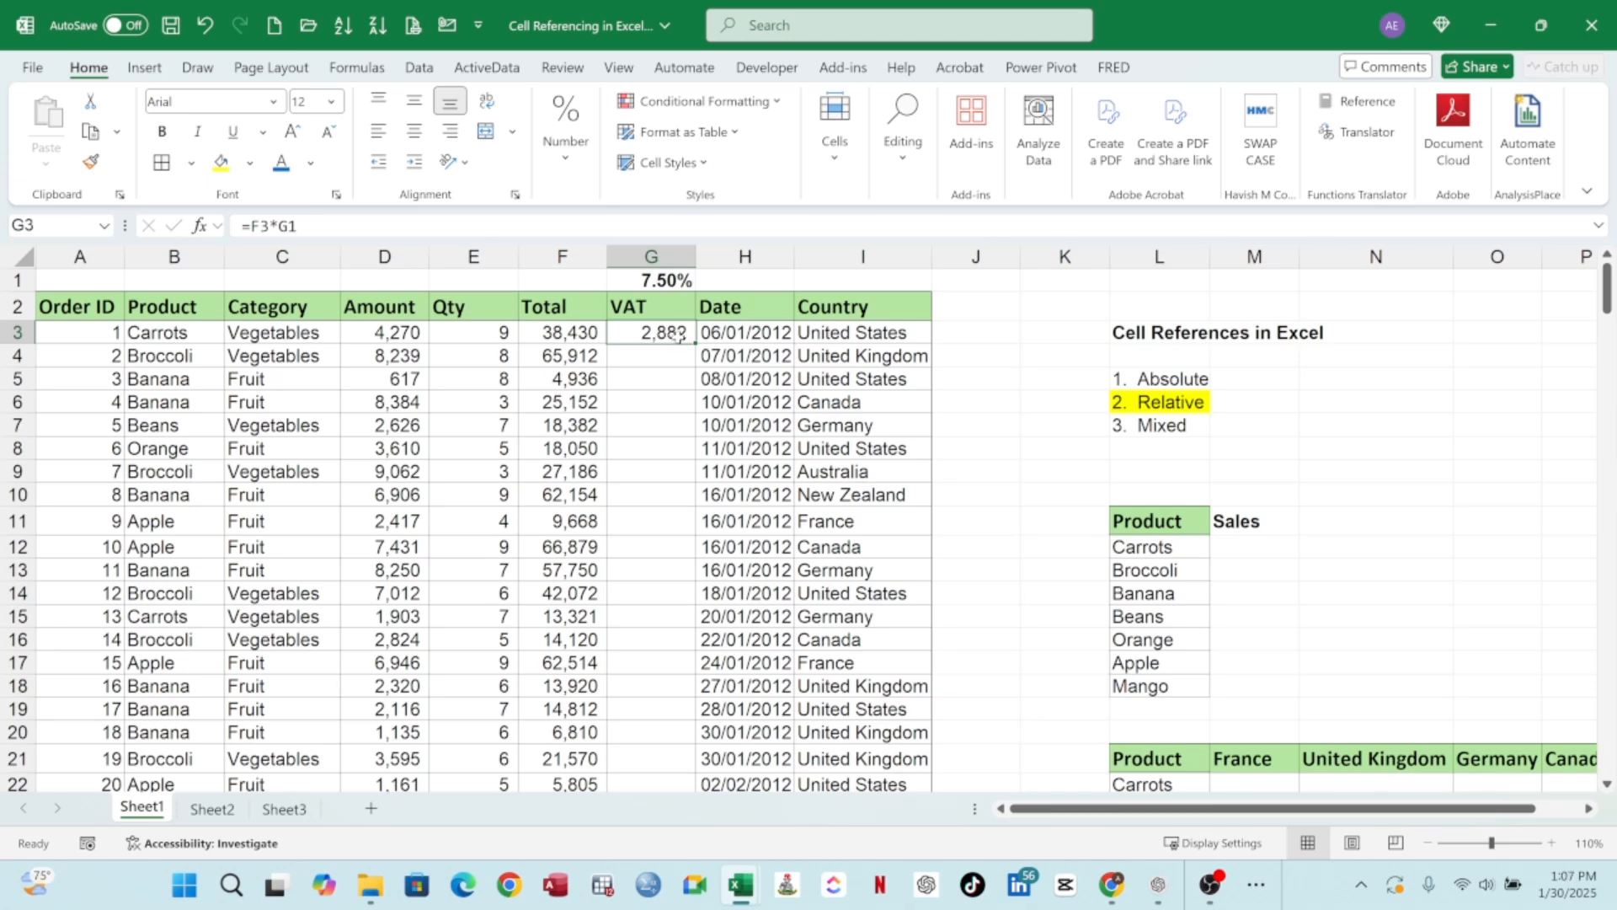
double_click(693, 345)
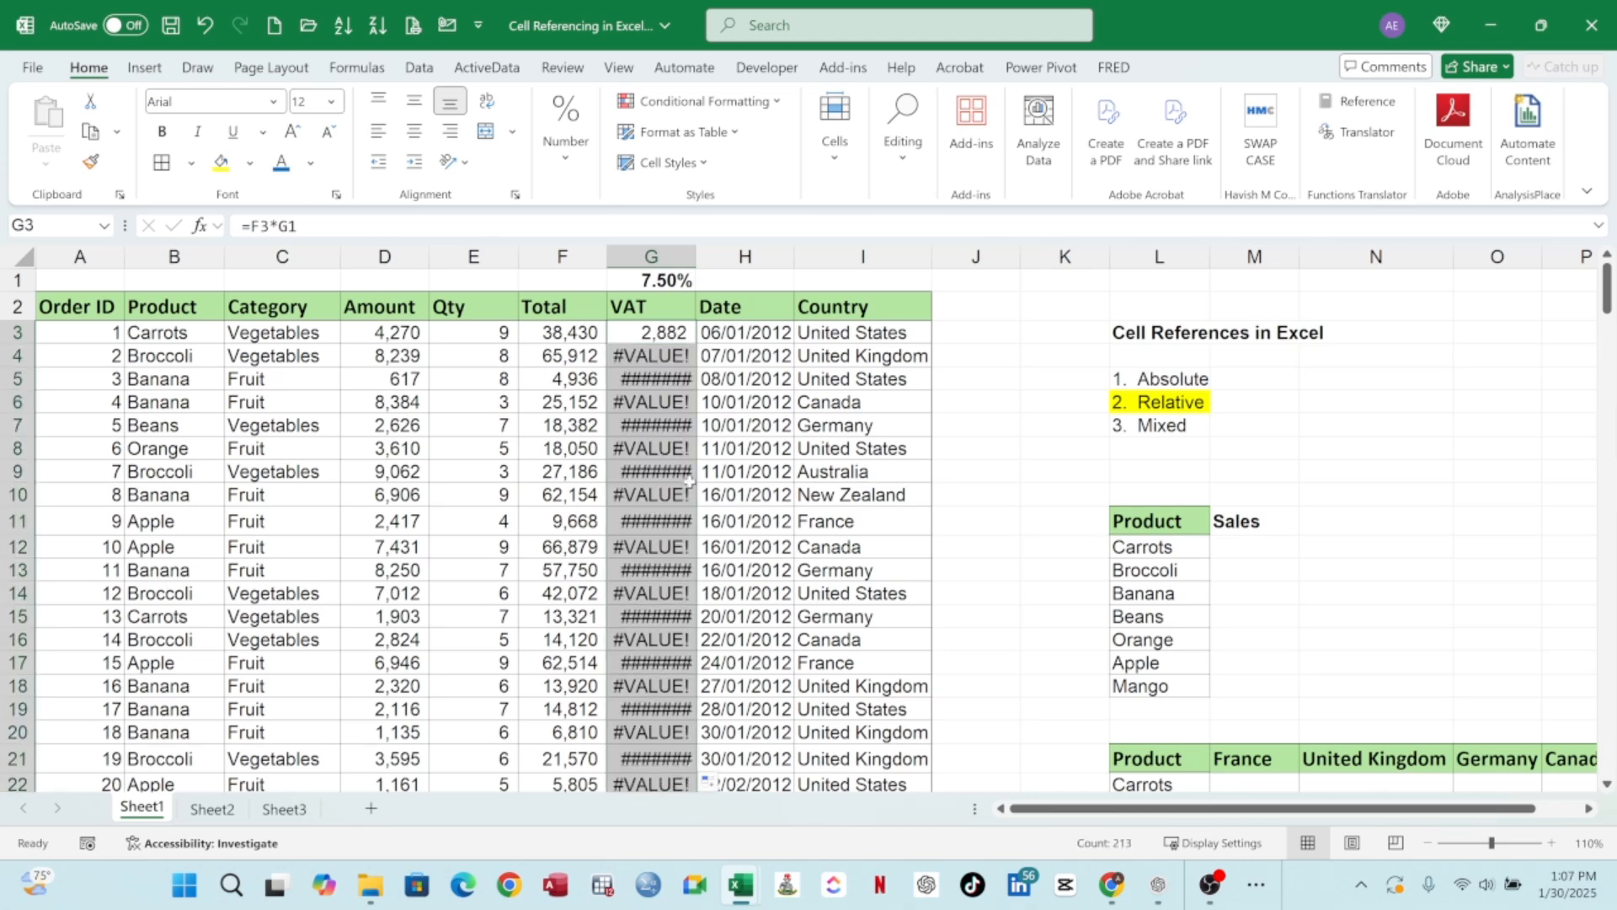
left_click(654, 364)
scroll(654, 364, "down", 6)
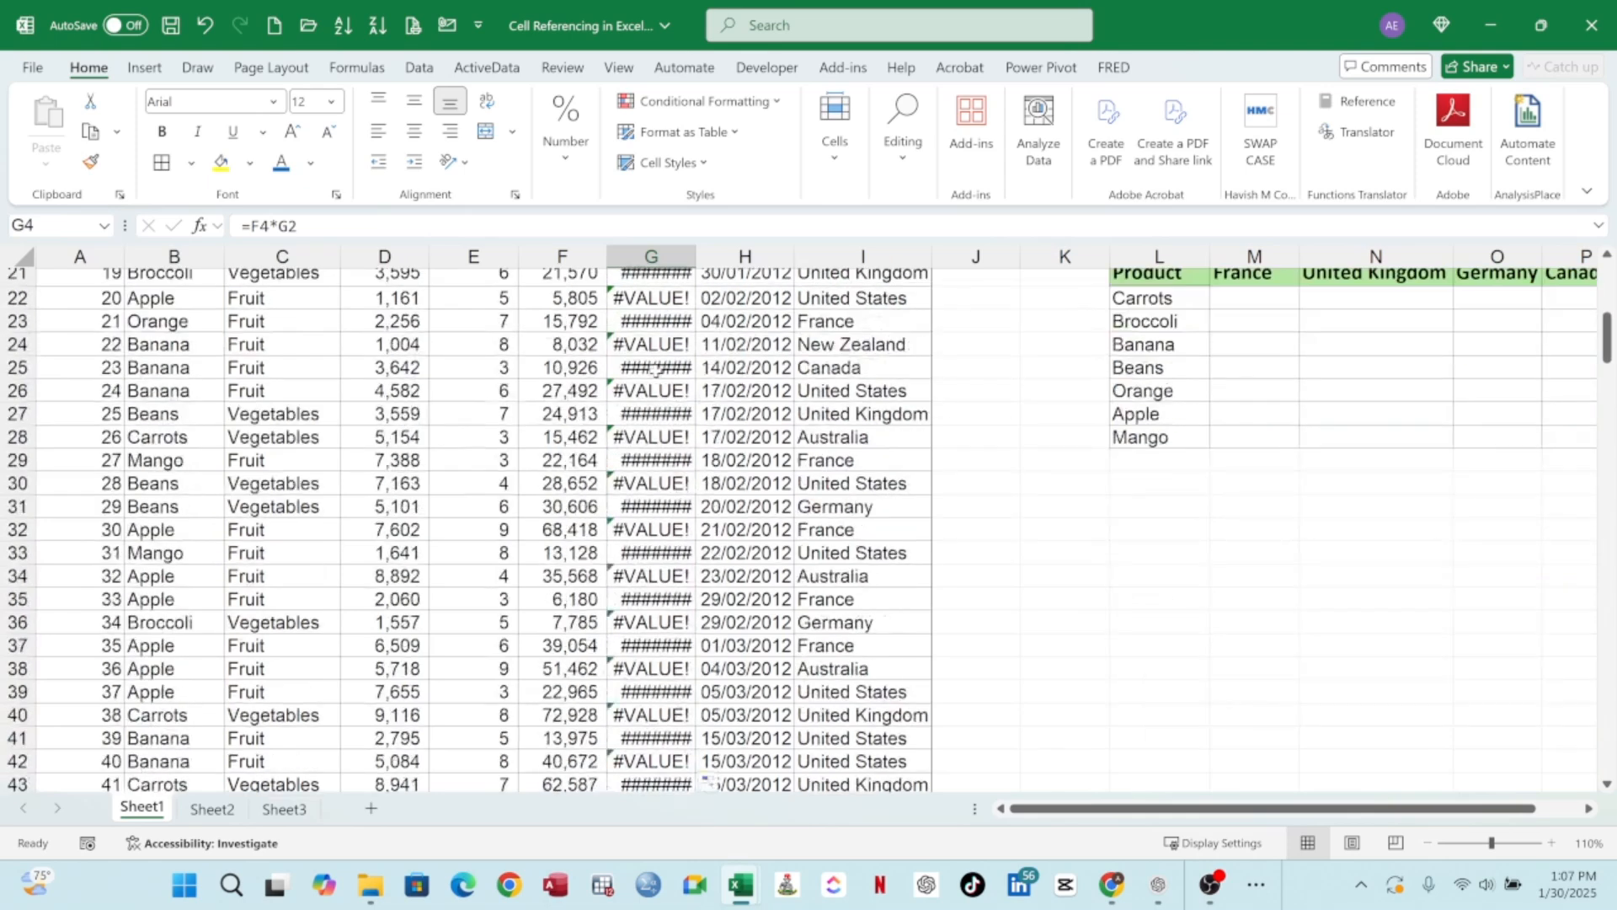
scroll(665, 370, "up", 6)
left_click(673, 340)
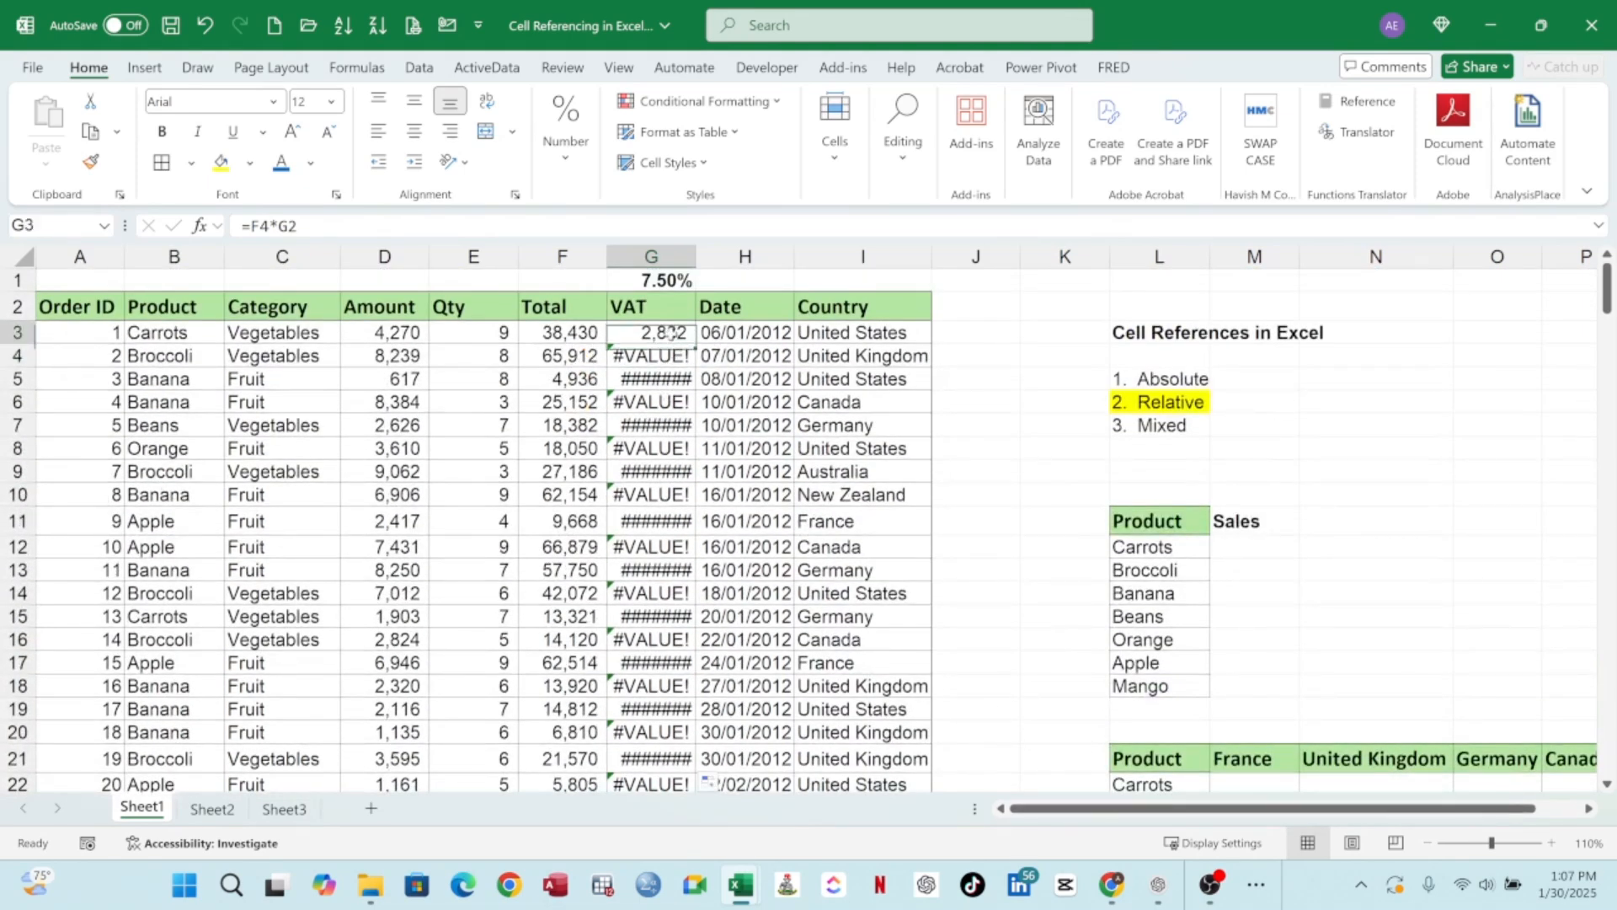
double_click(673, 357)
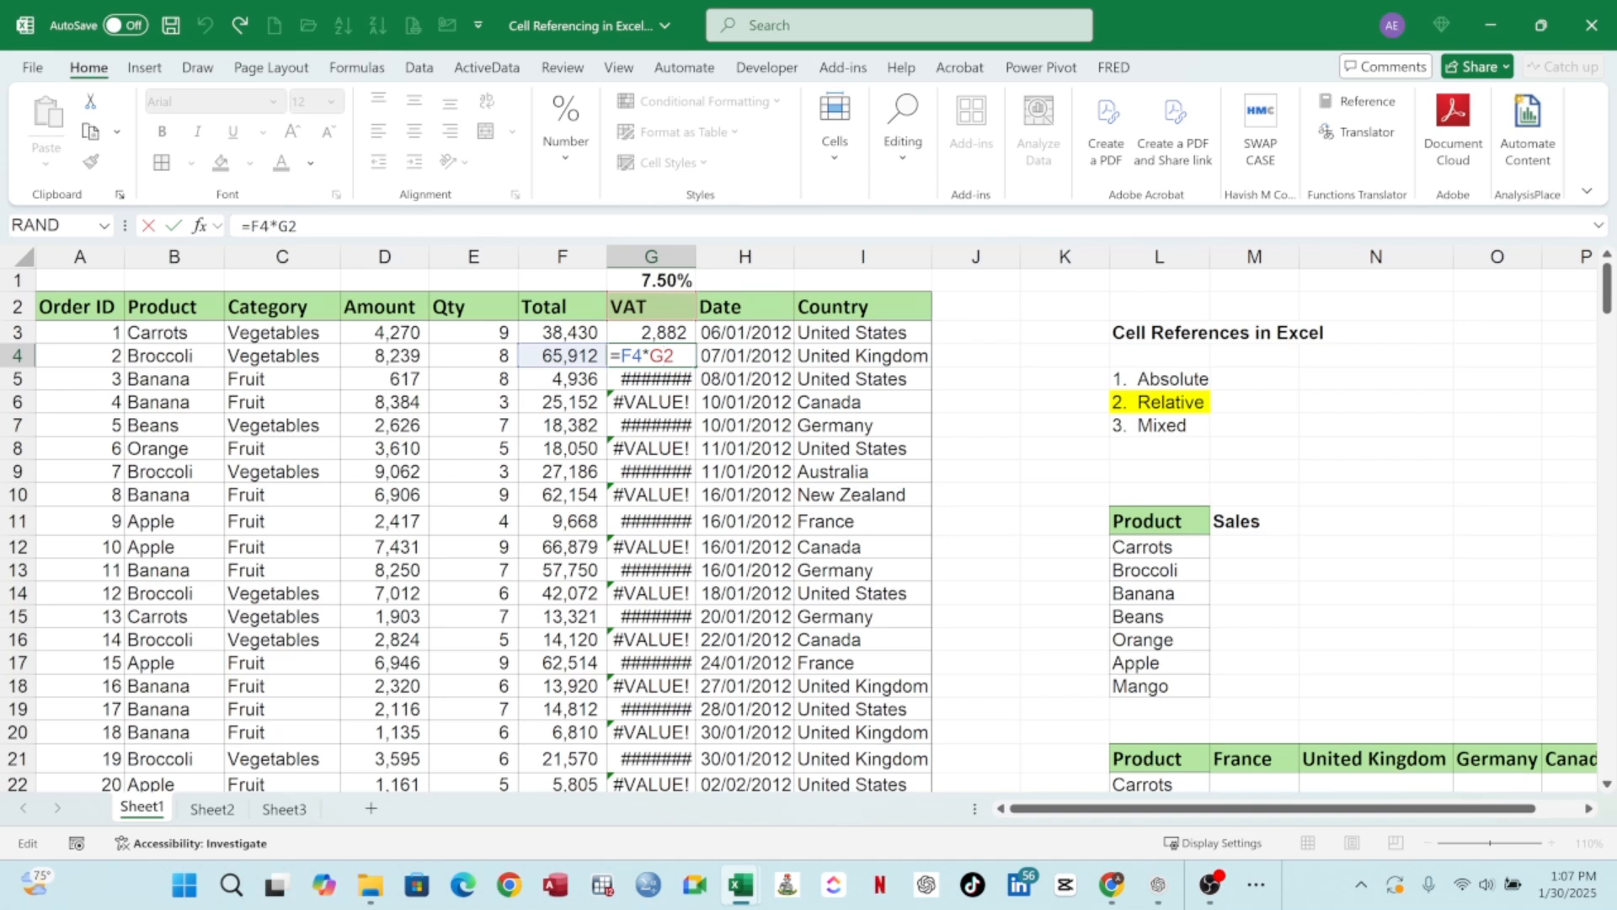
key("ctrl+Return")
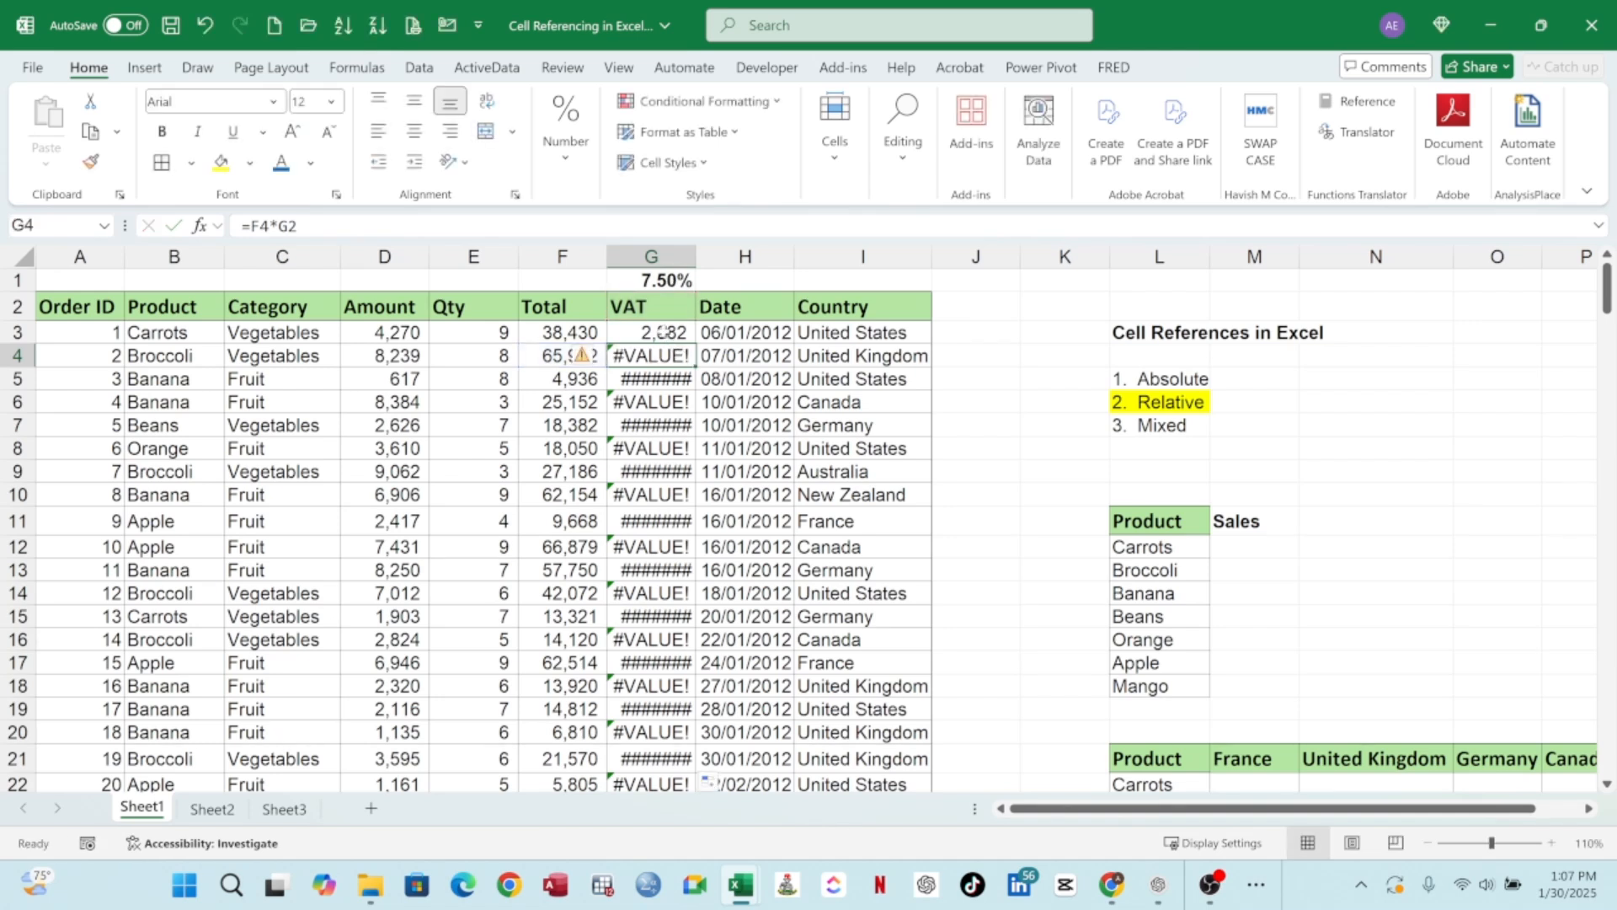
left_click(664, 331)
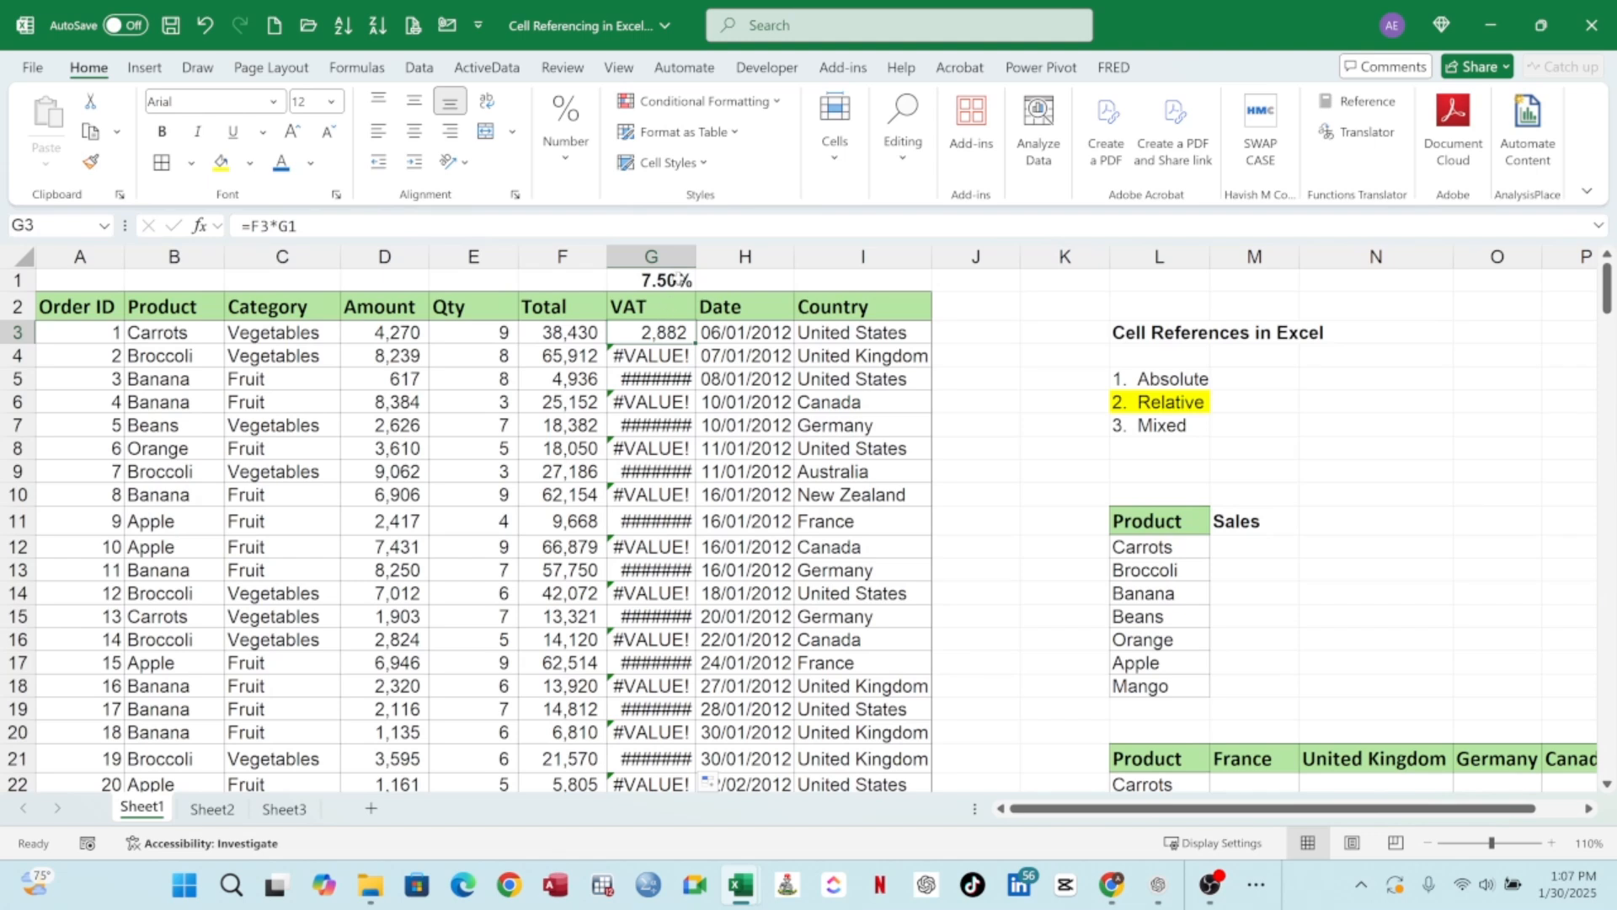
key("Up")
key("Up")
double_click(663, 341)
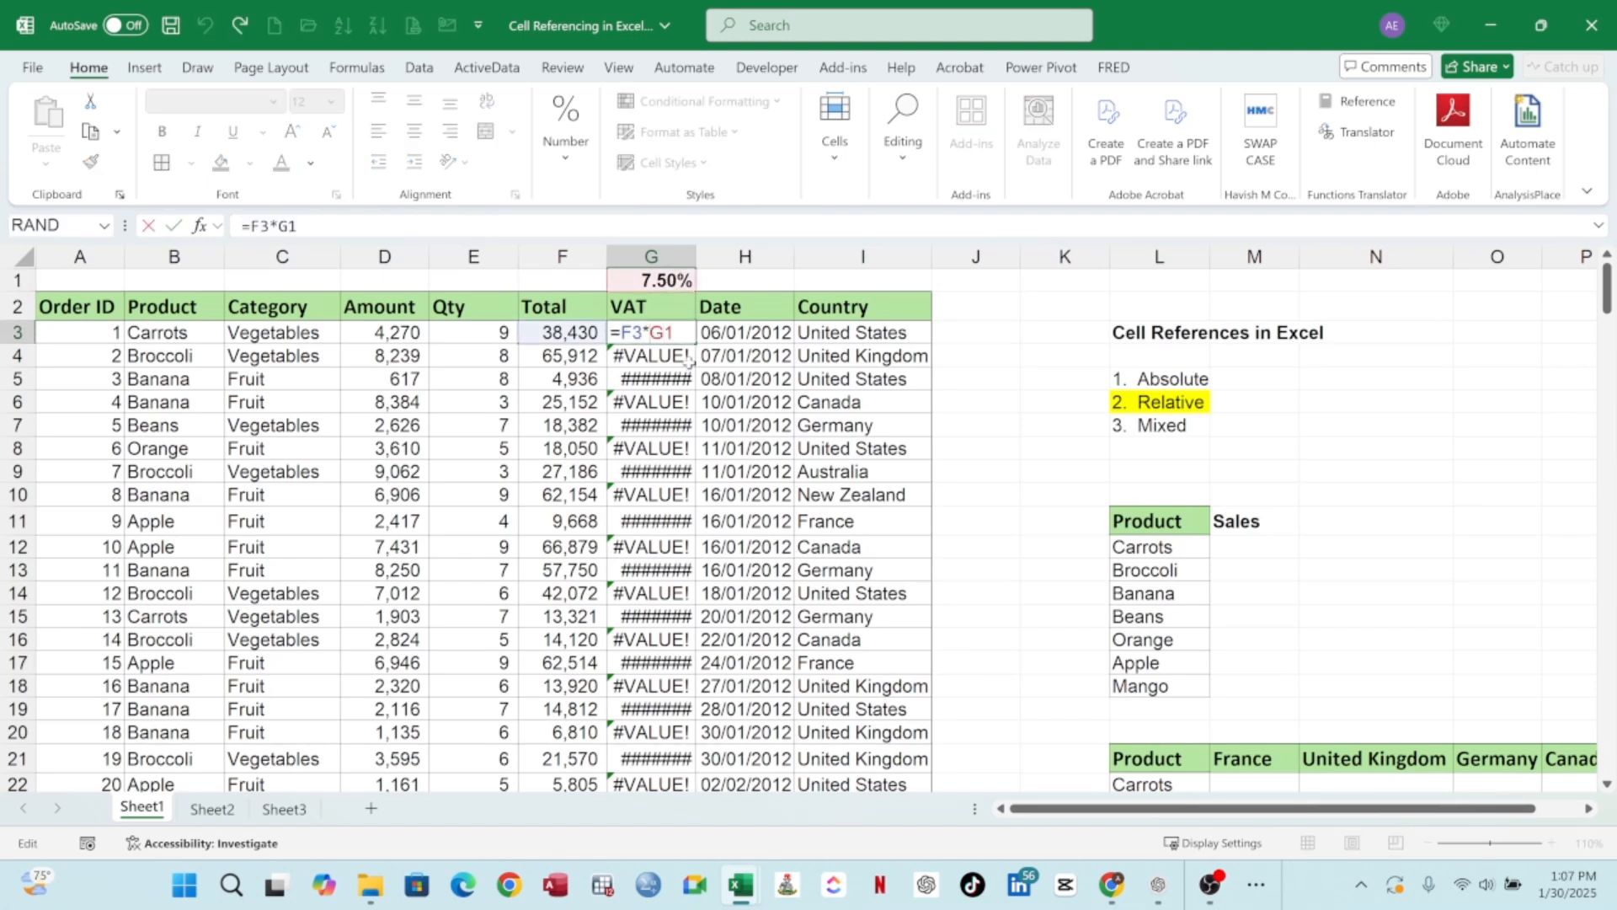
type("$G$")
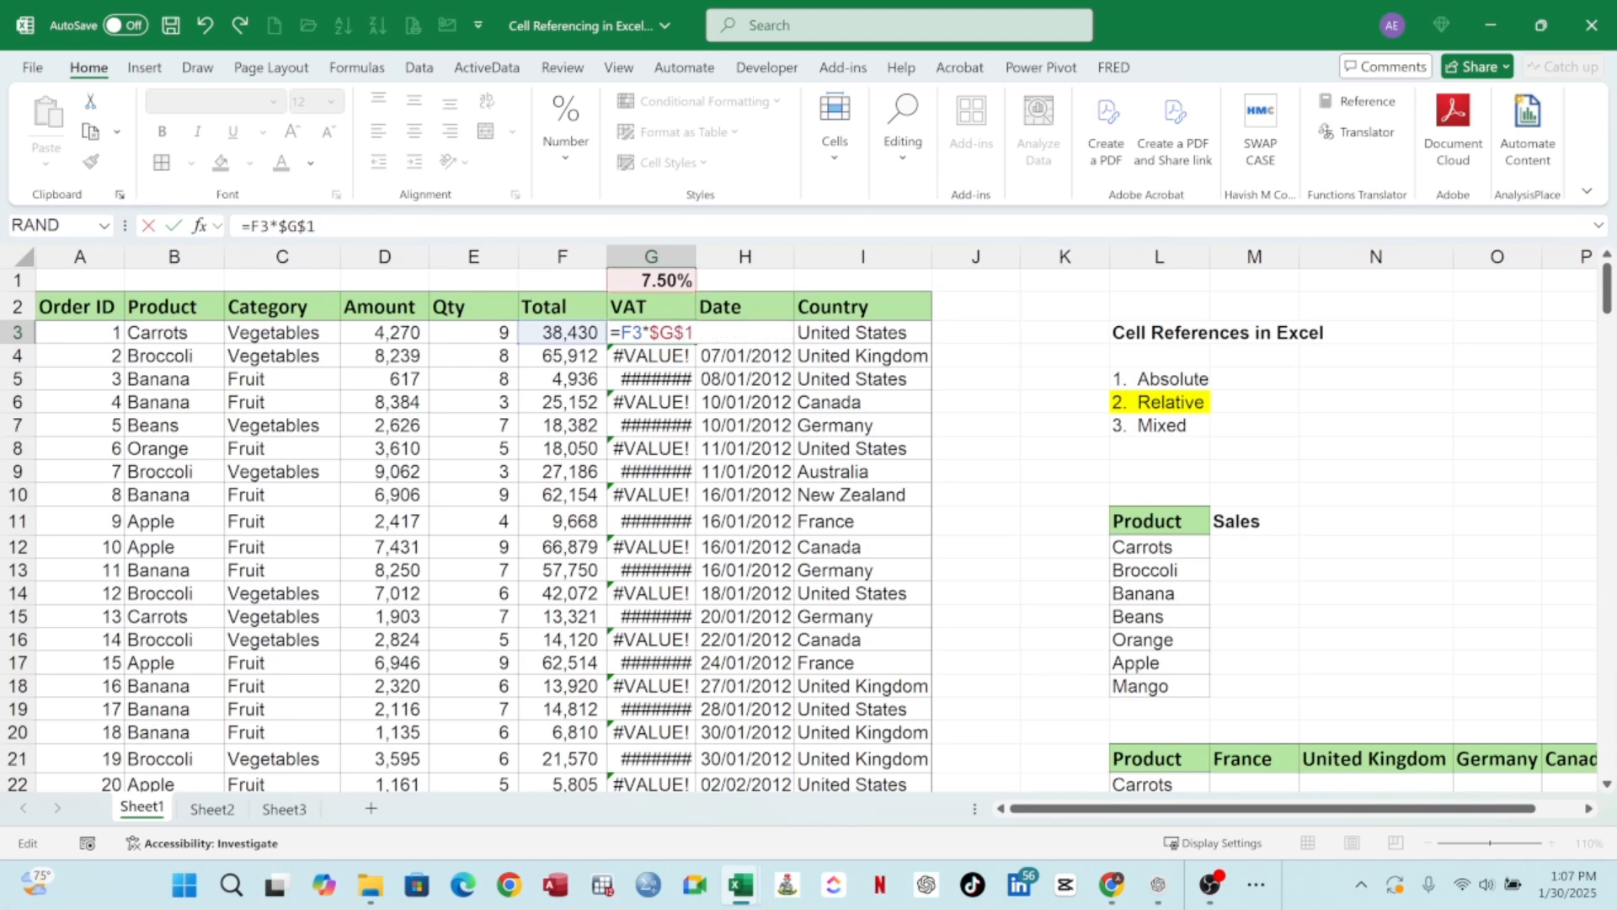
key("Return")
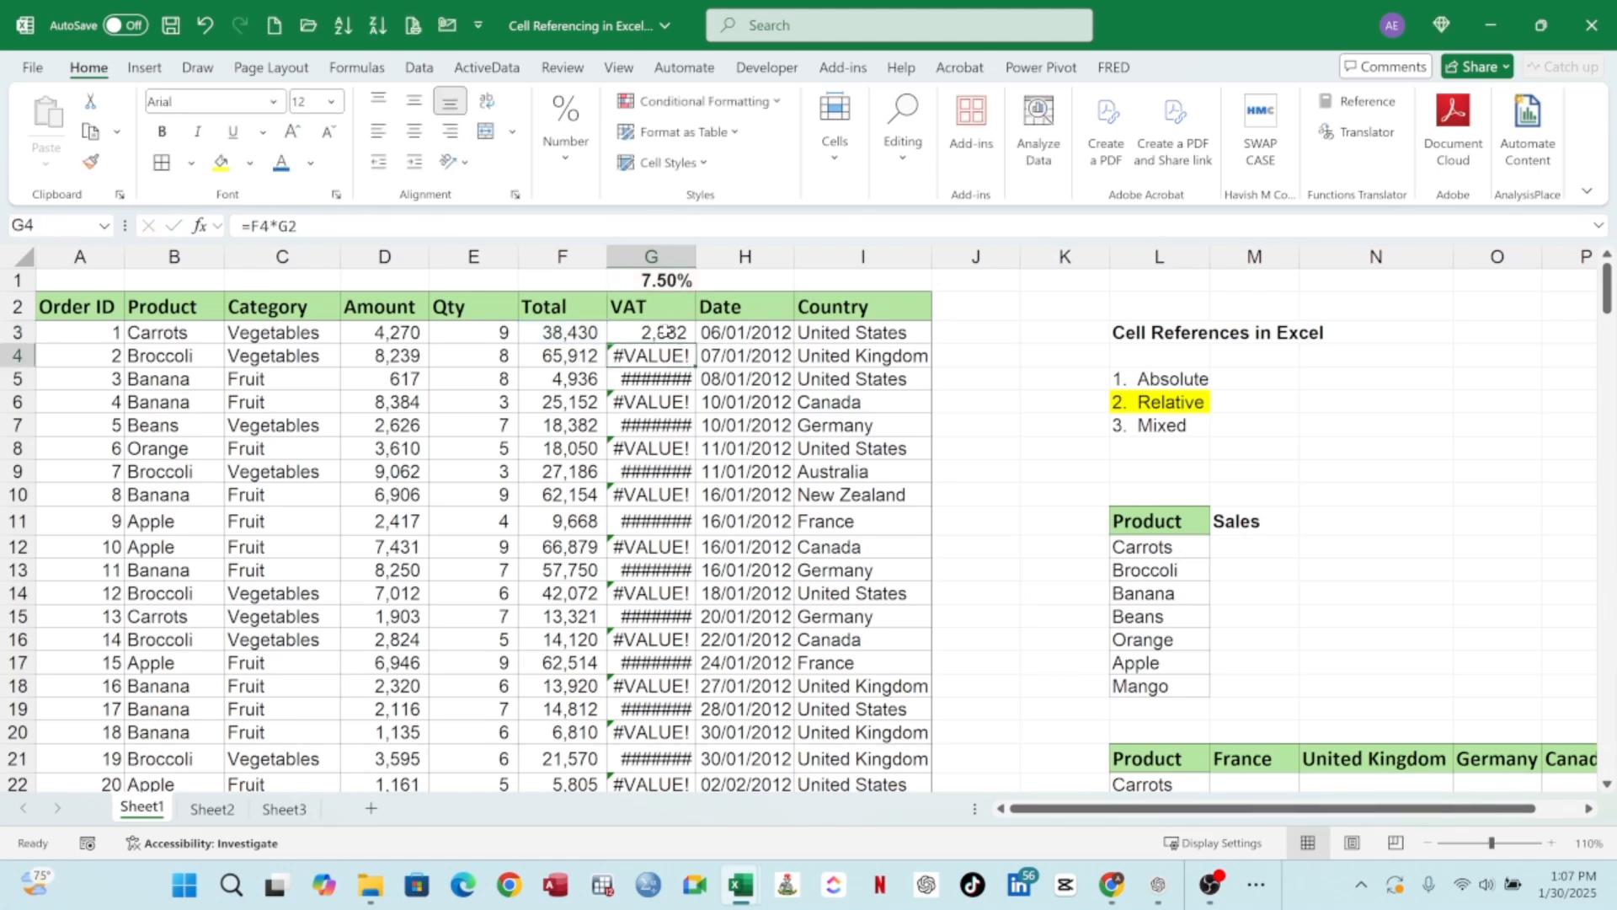
left_click(684, 337)
double_click(695, 344)
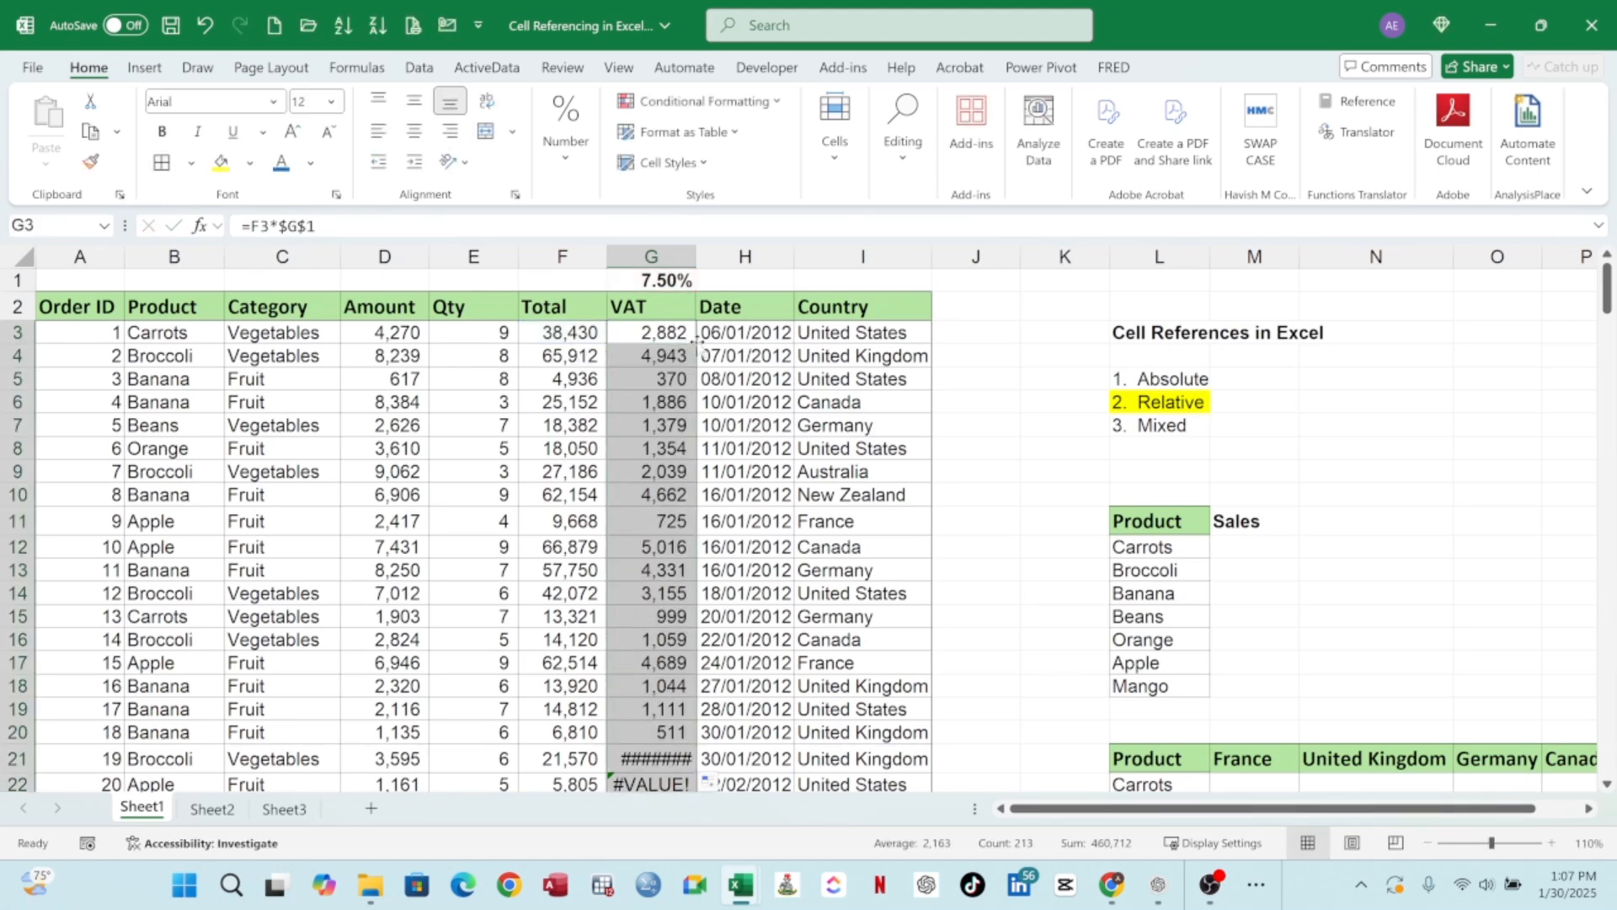
left_click(676, 358)
double_click(677, 357)
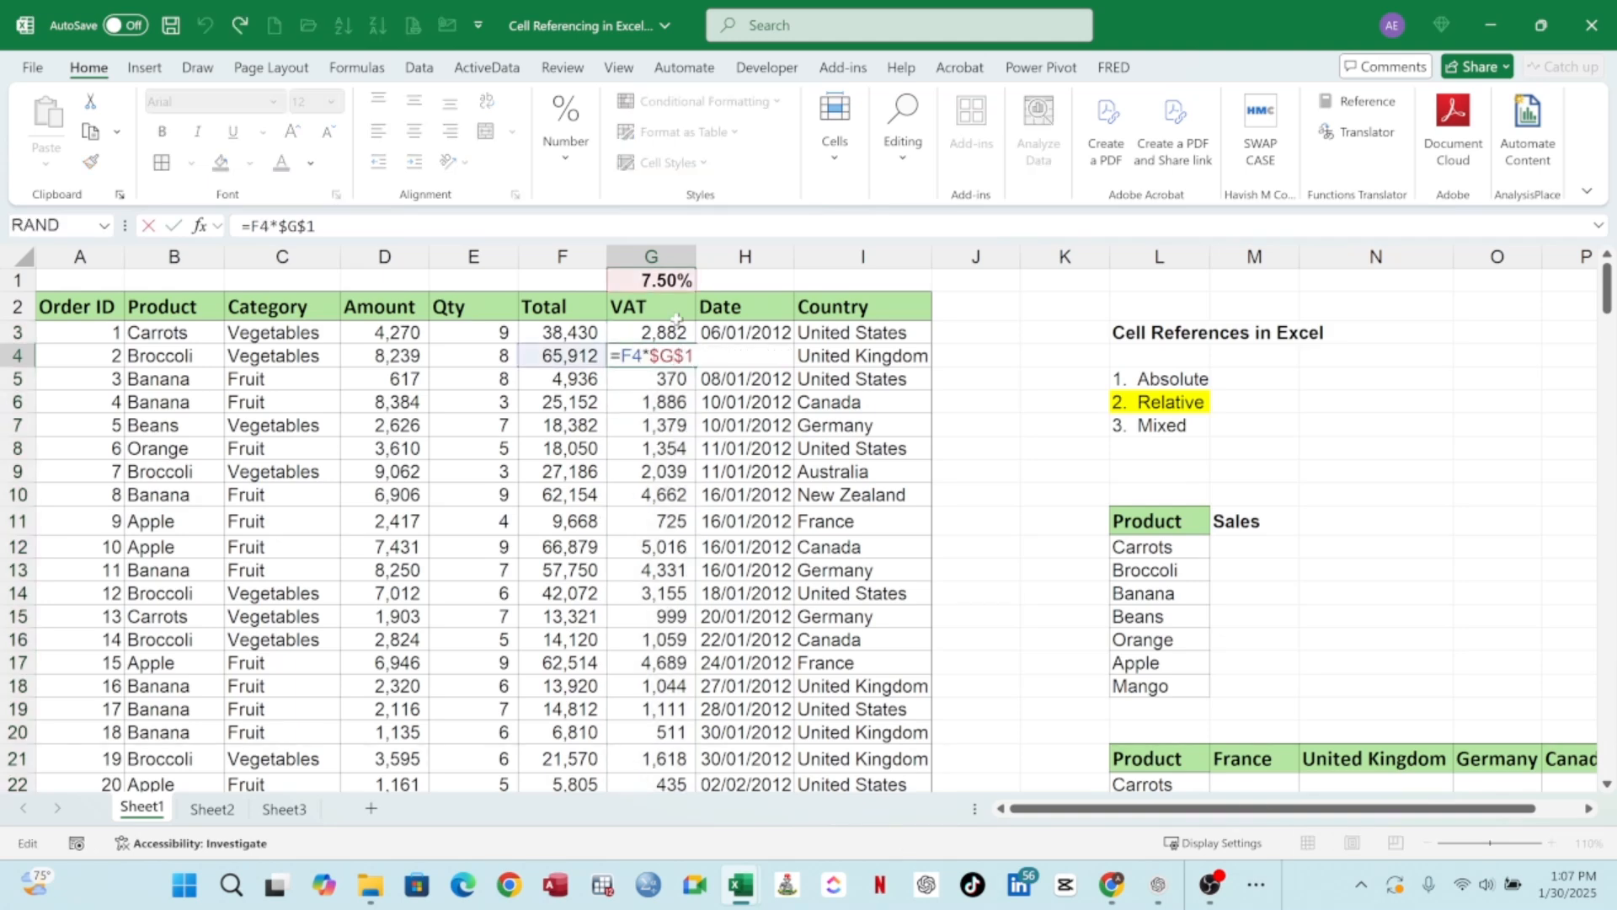
key("Escape")
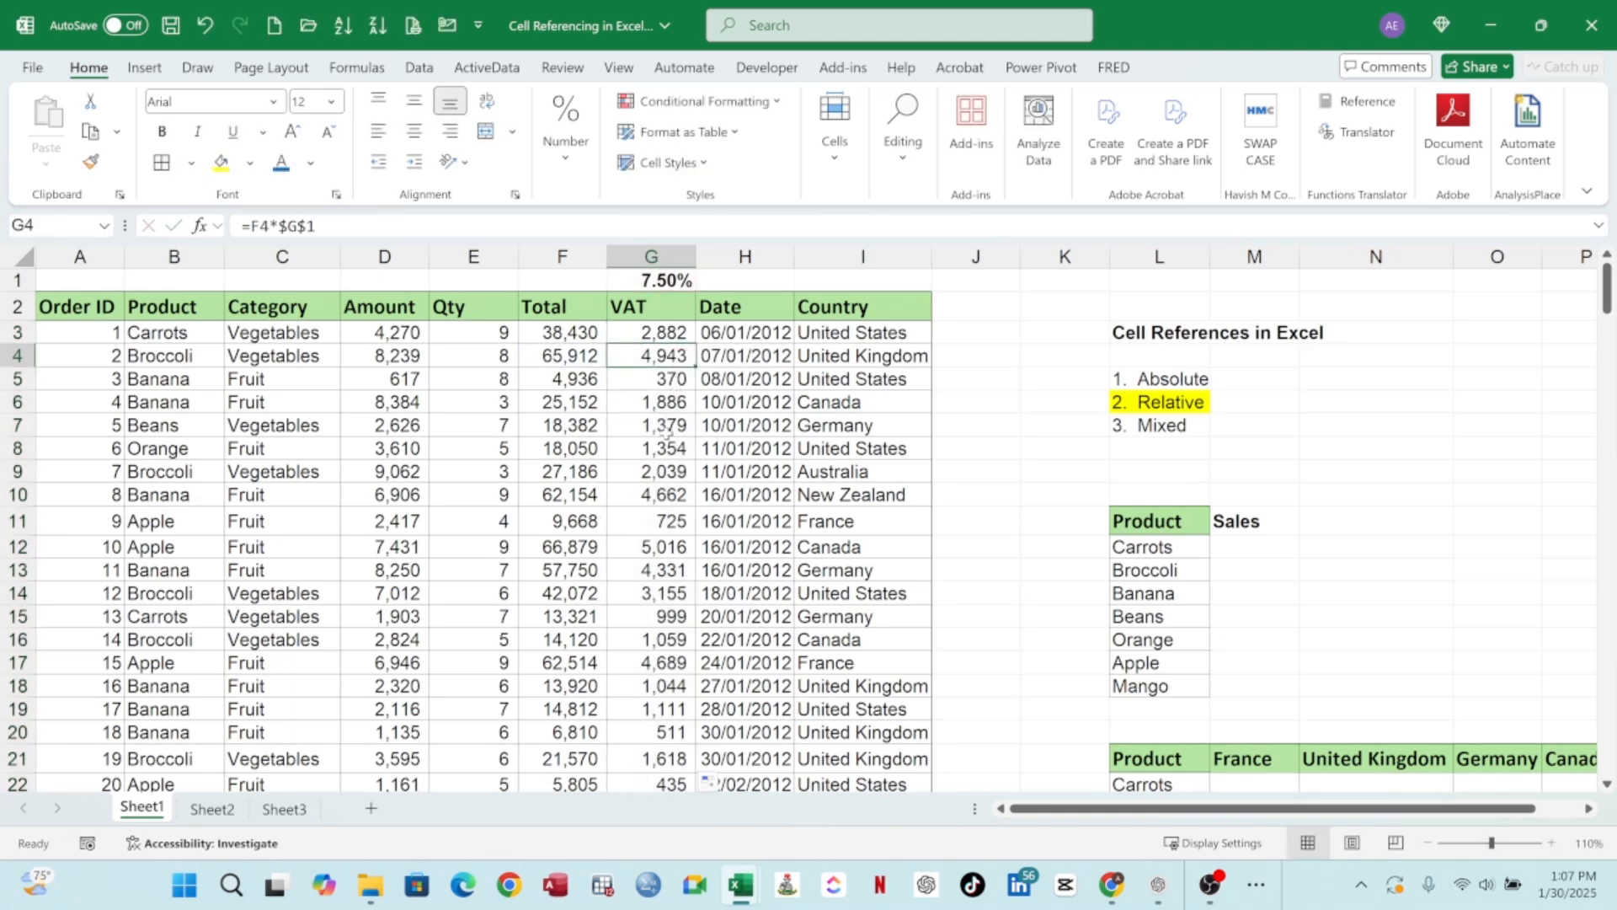
key("ctrl+Down")
double_click(661, 396)
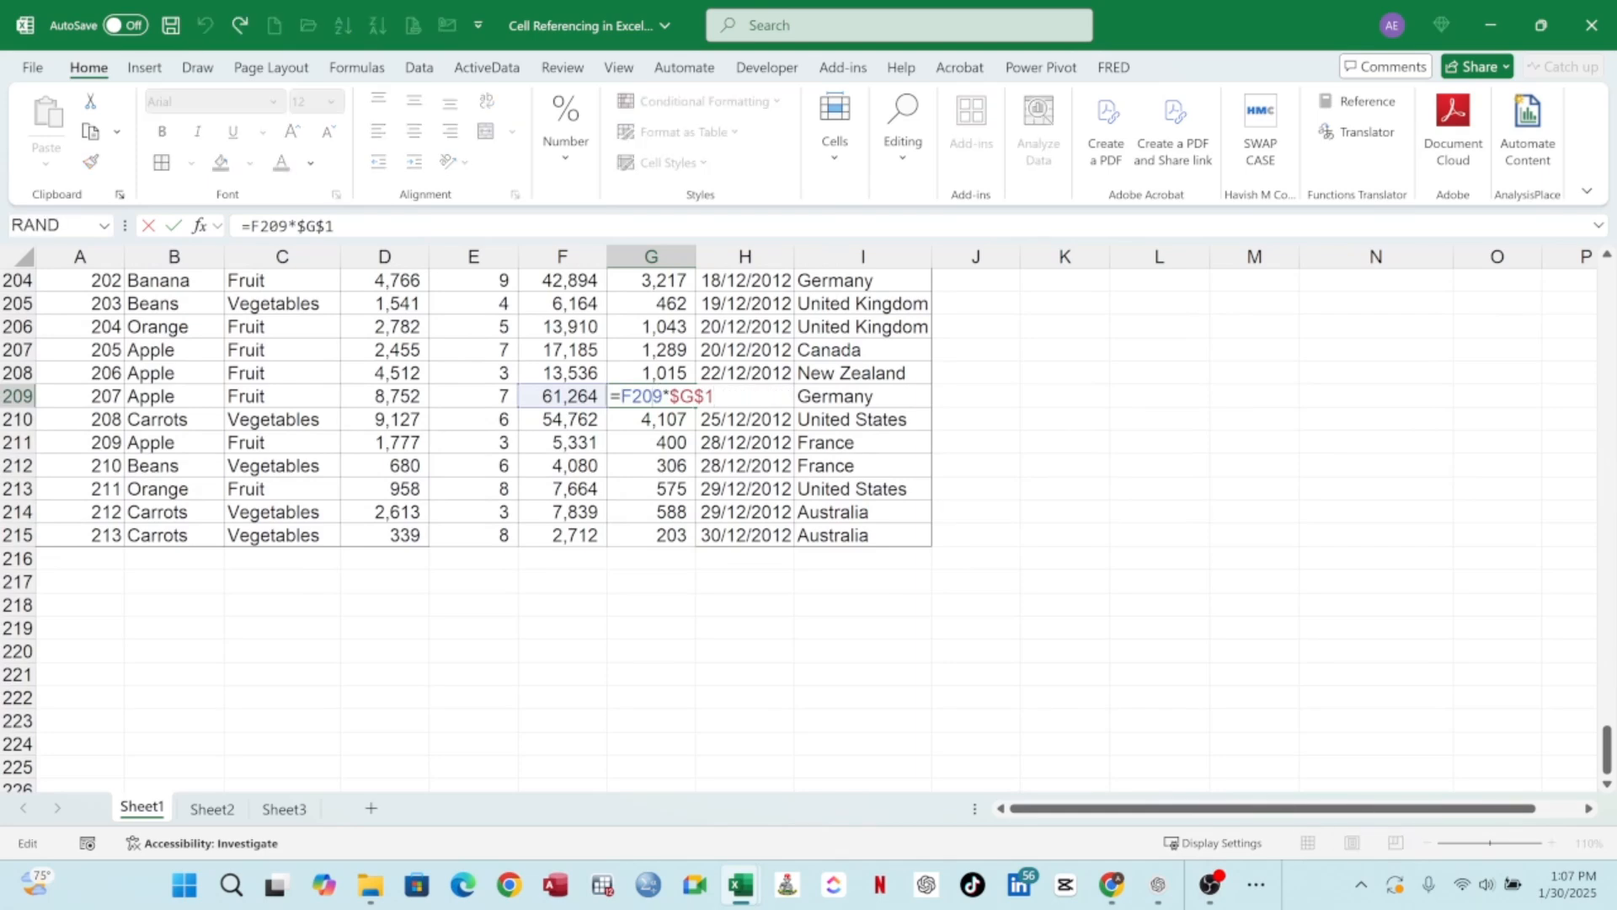
key("Escape")
scroll(676, 416, "up", 4)
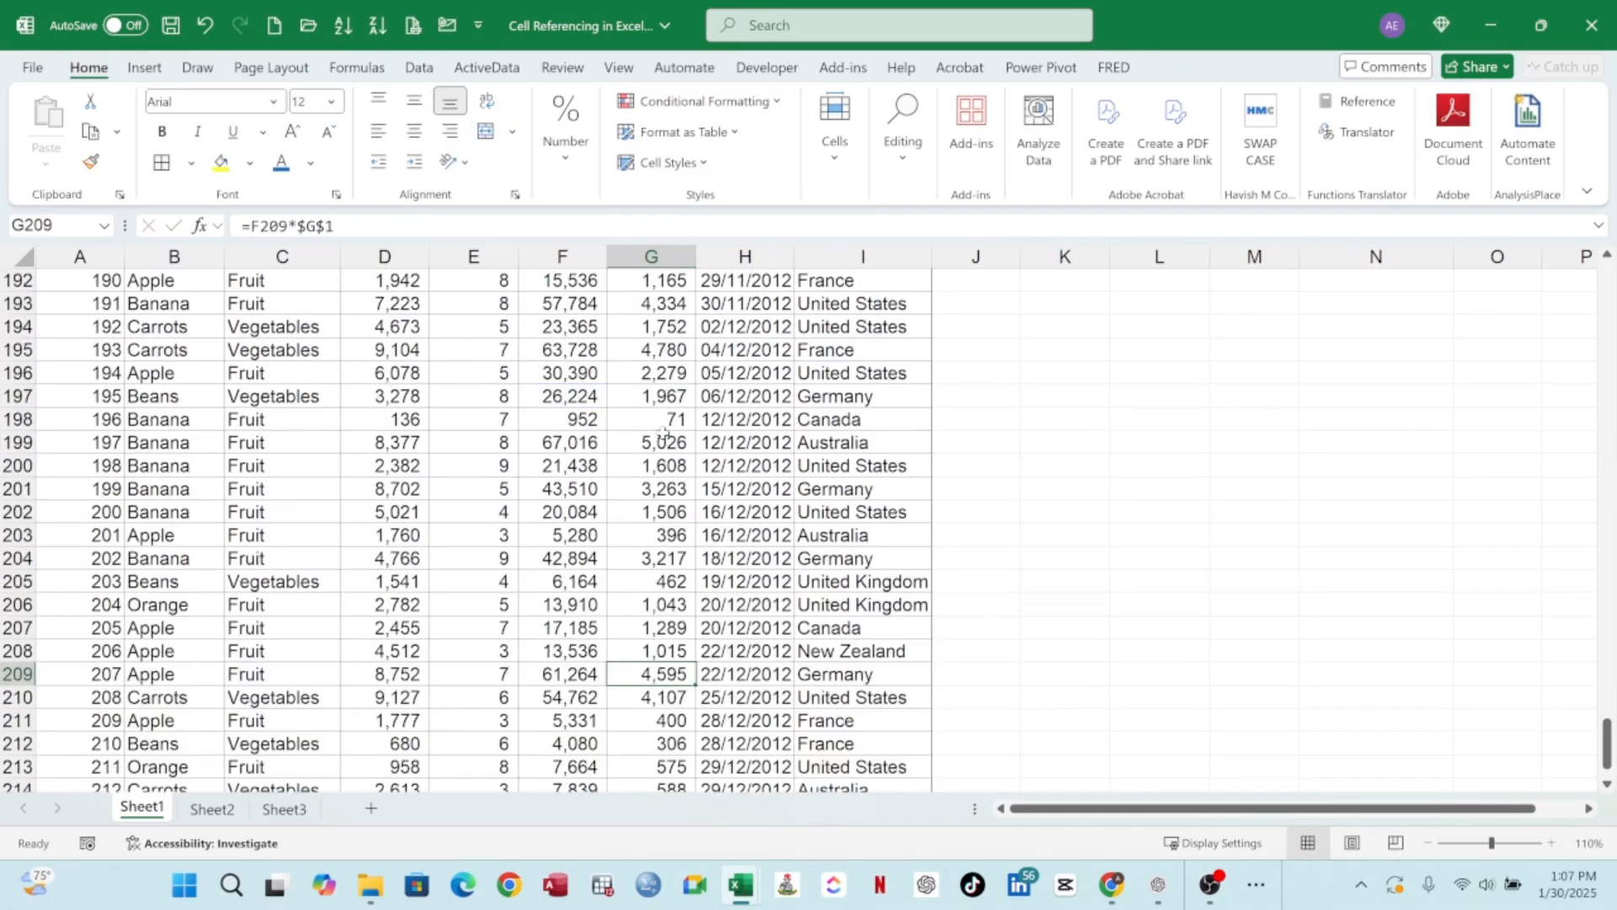
double_click(664, 440)
key("Escape")
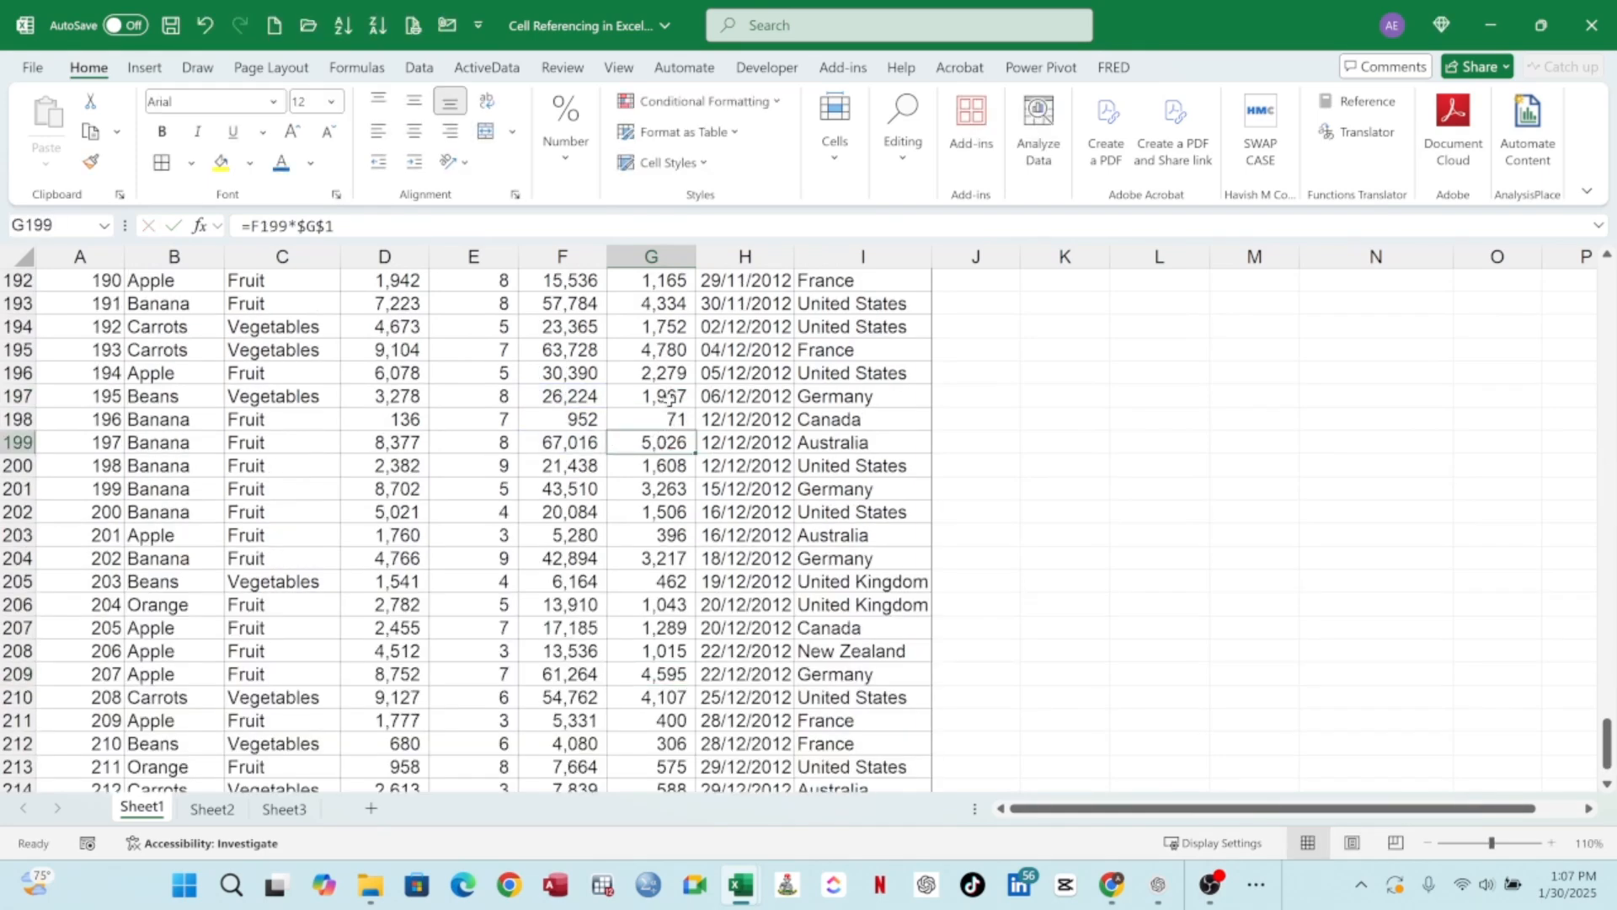
scroll(1548, 437, "up", 10)
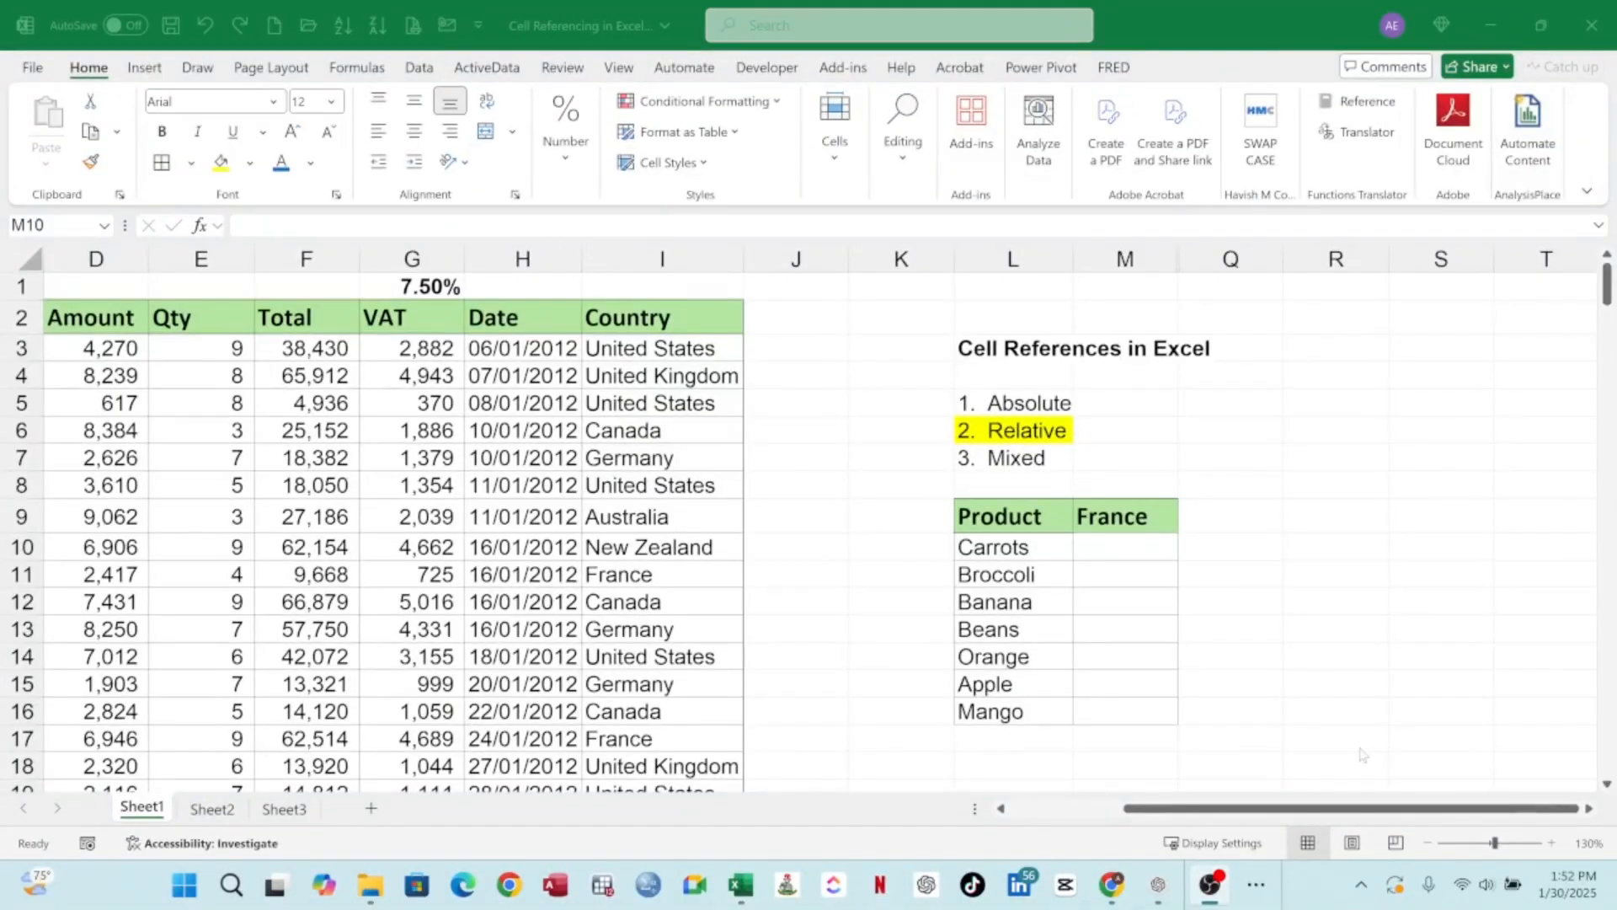
left_click(1132, 547)
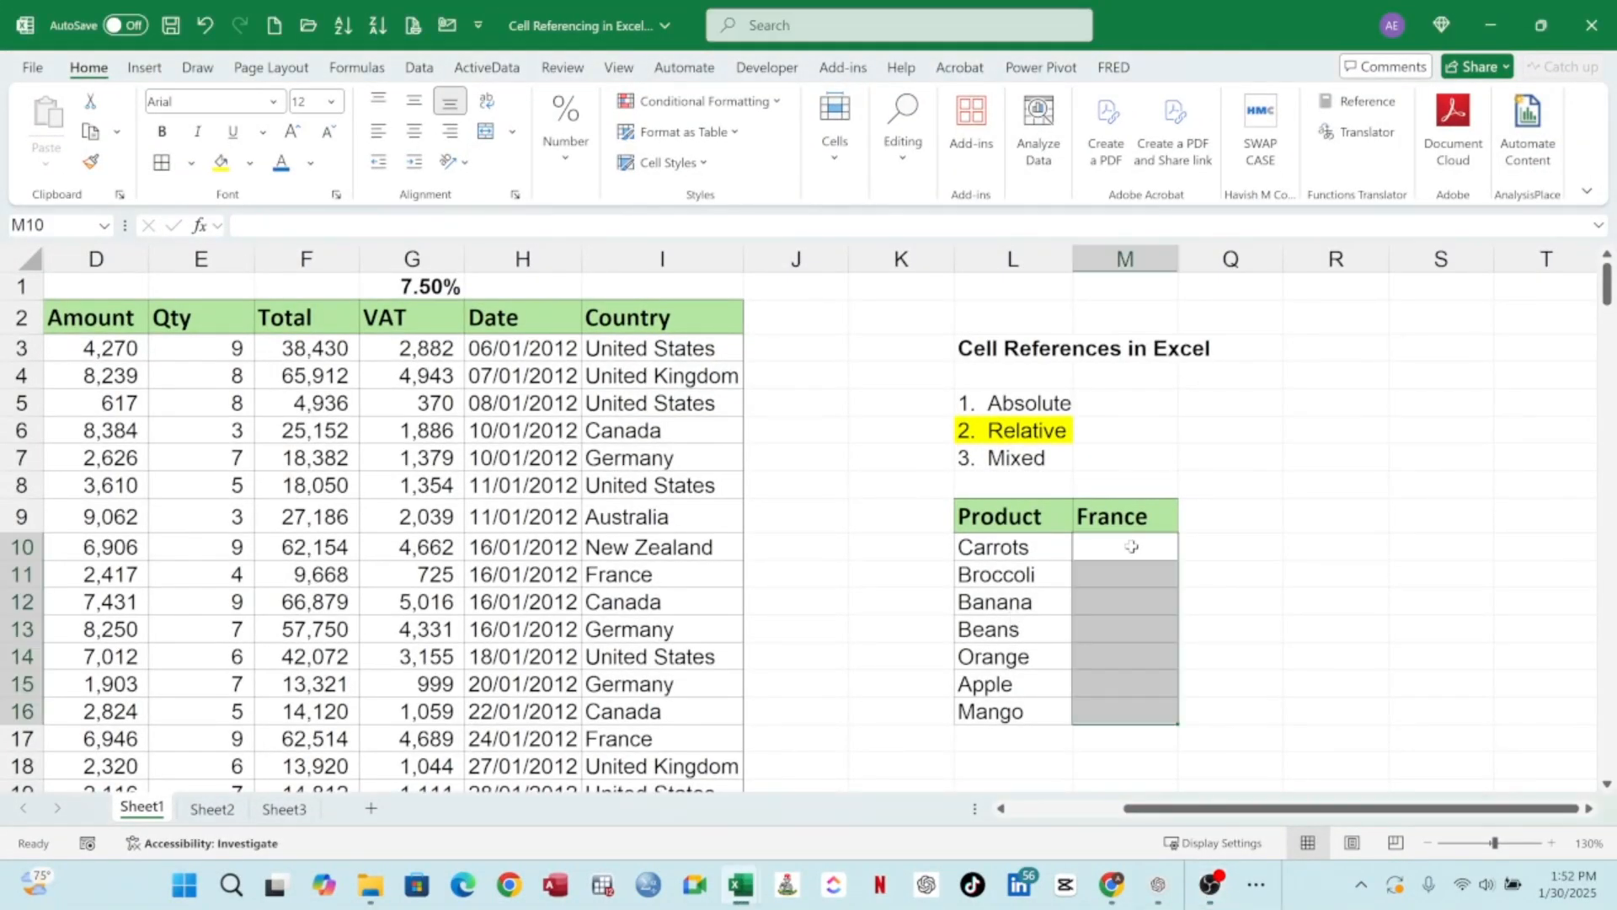
left_click(1129, 546)
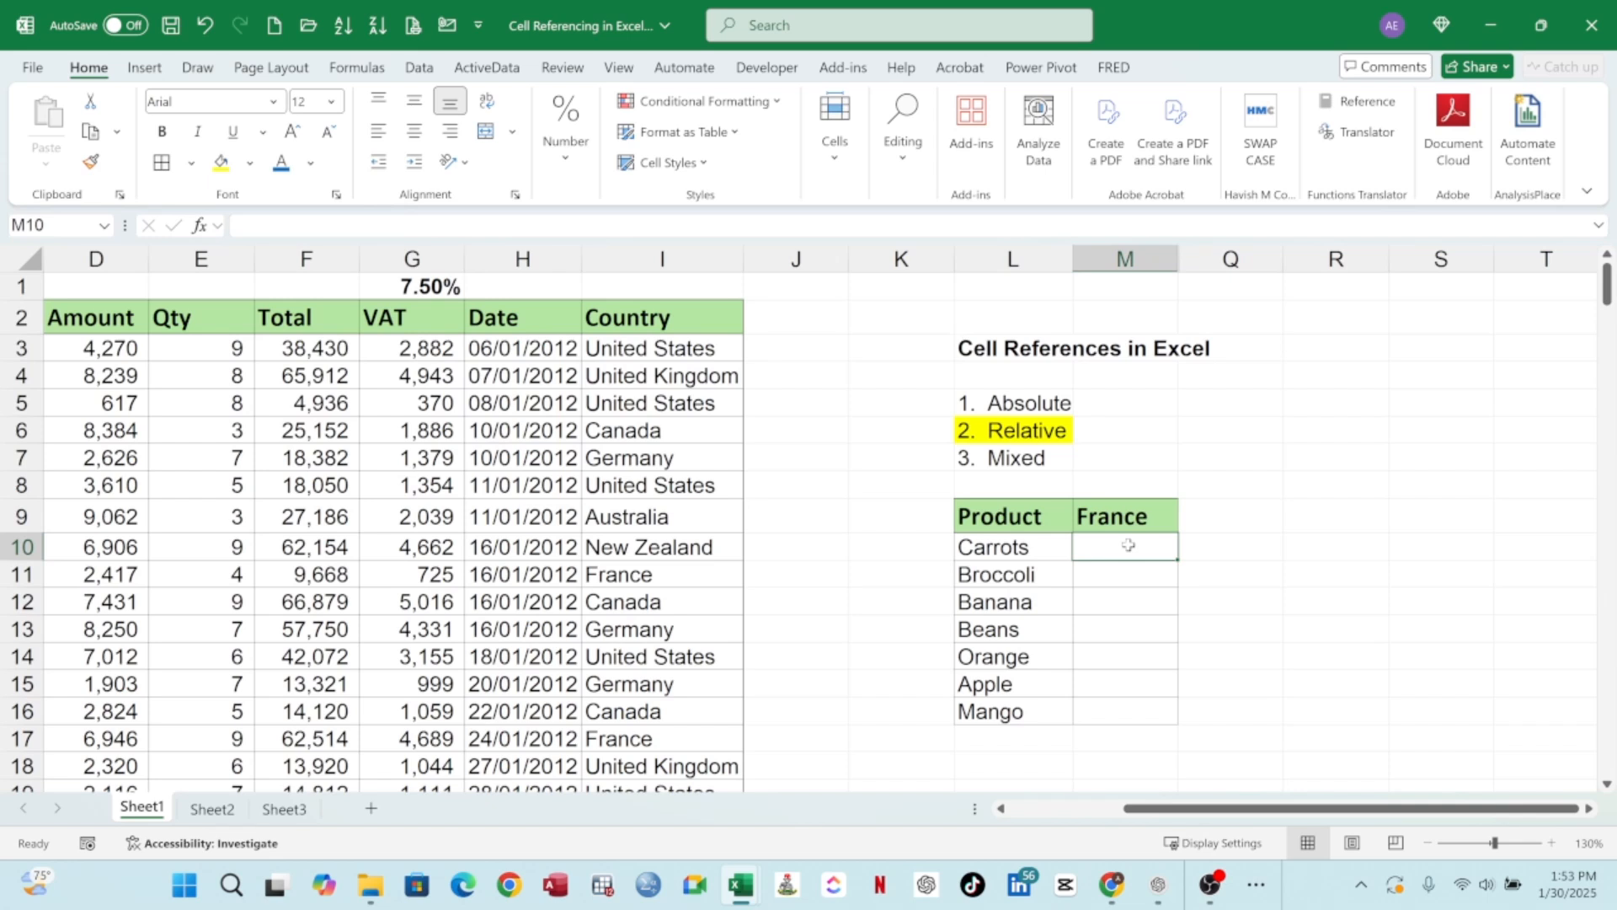
type("=")
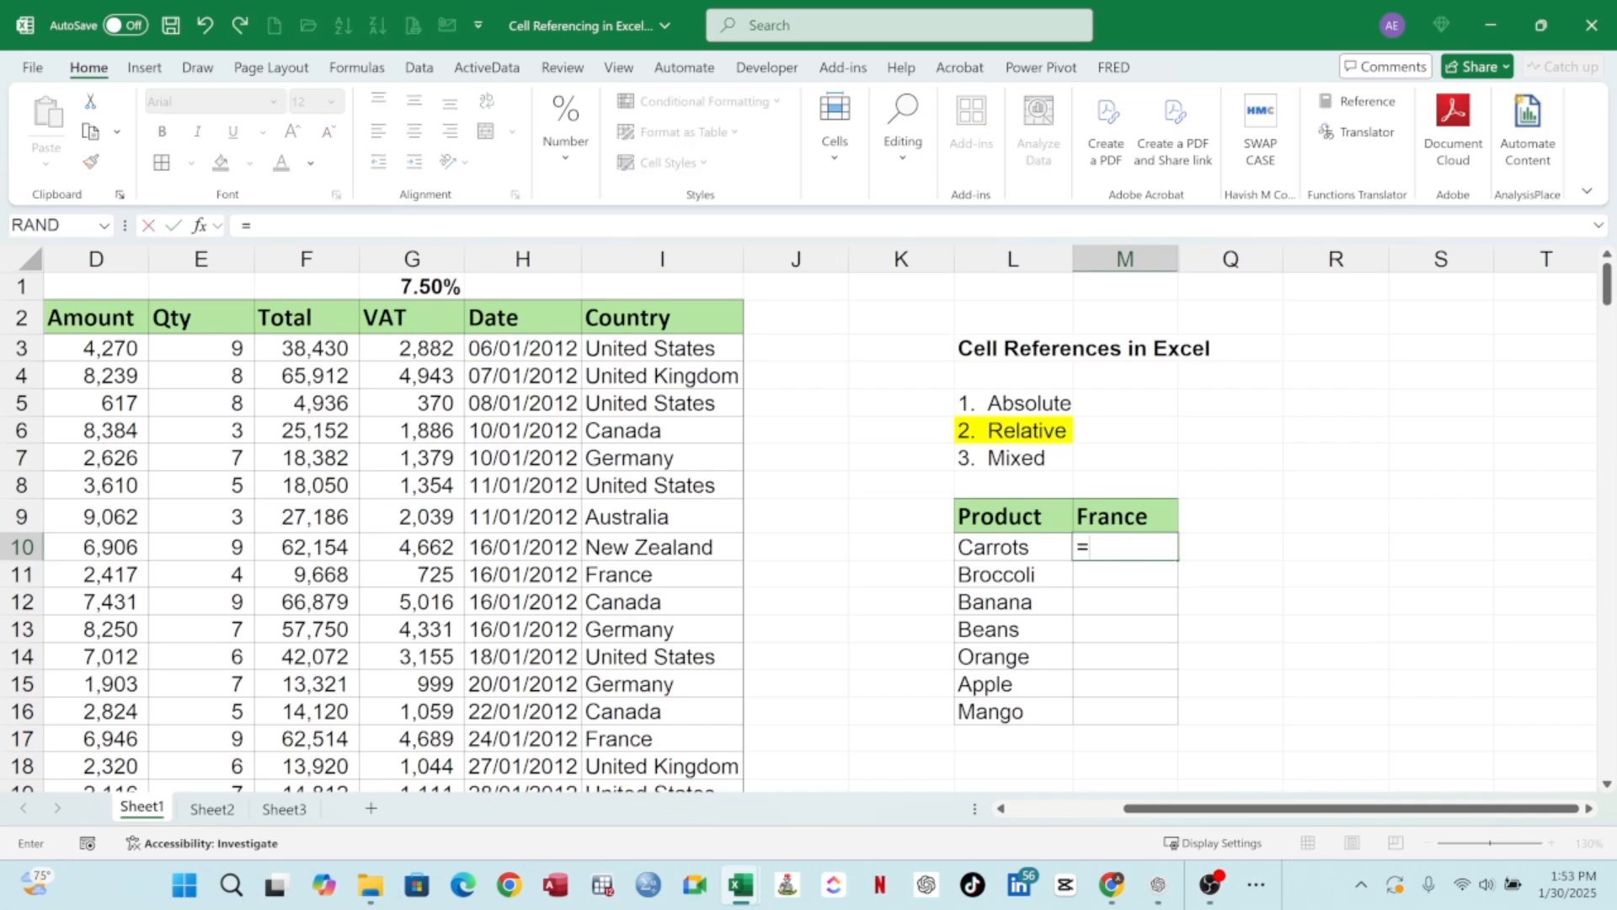
type("SUMI")
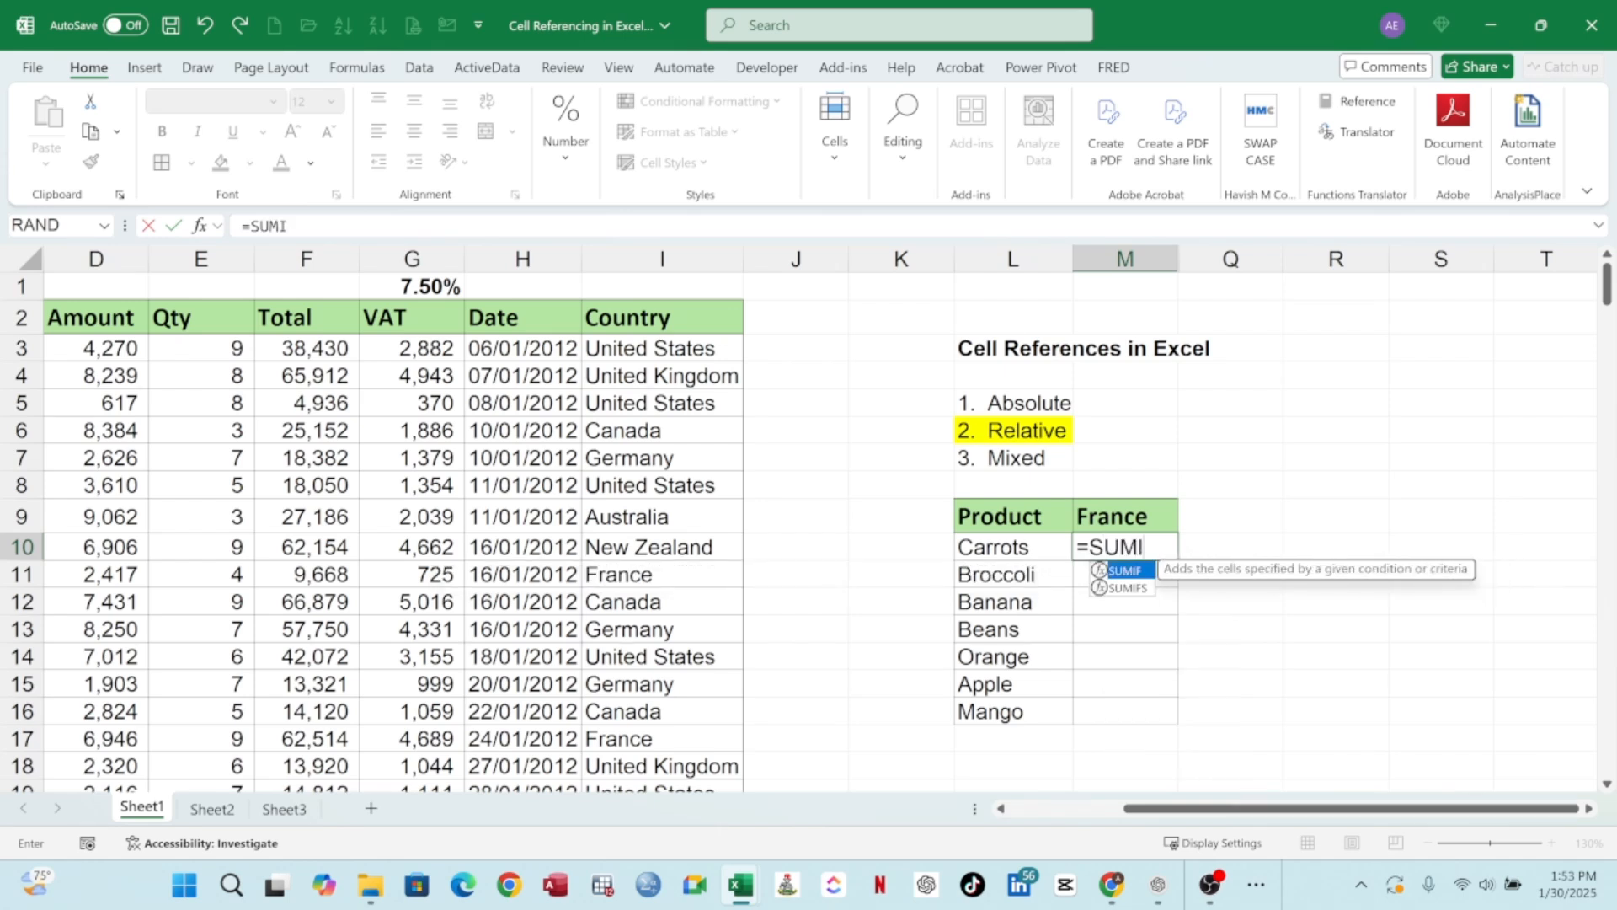
type("FS")
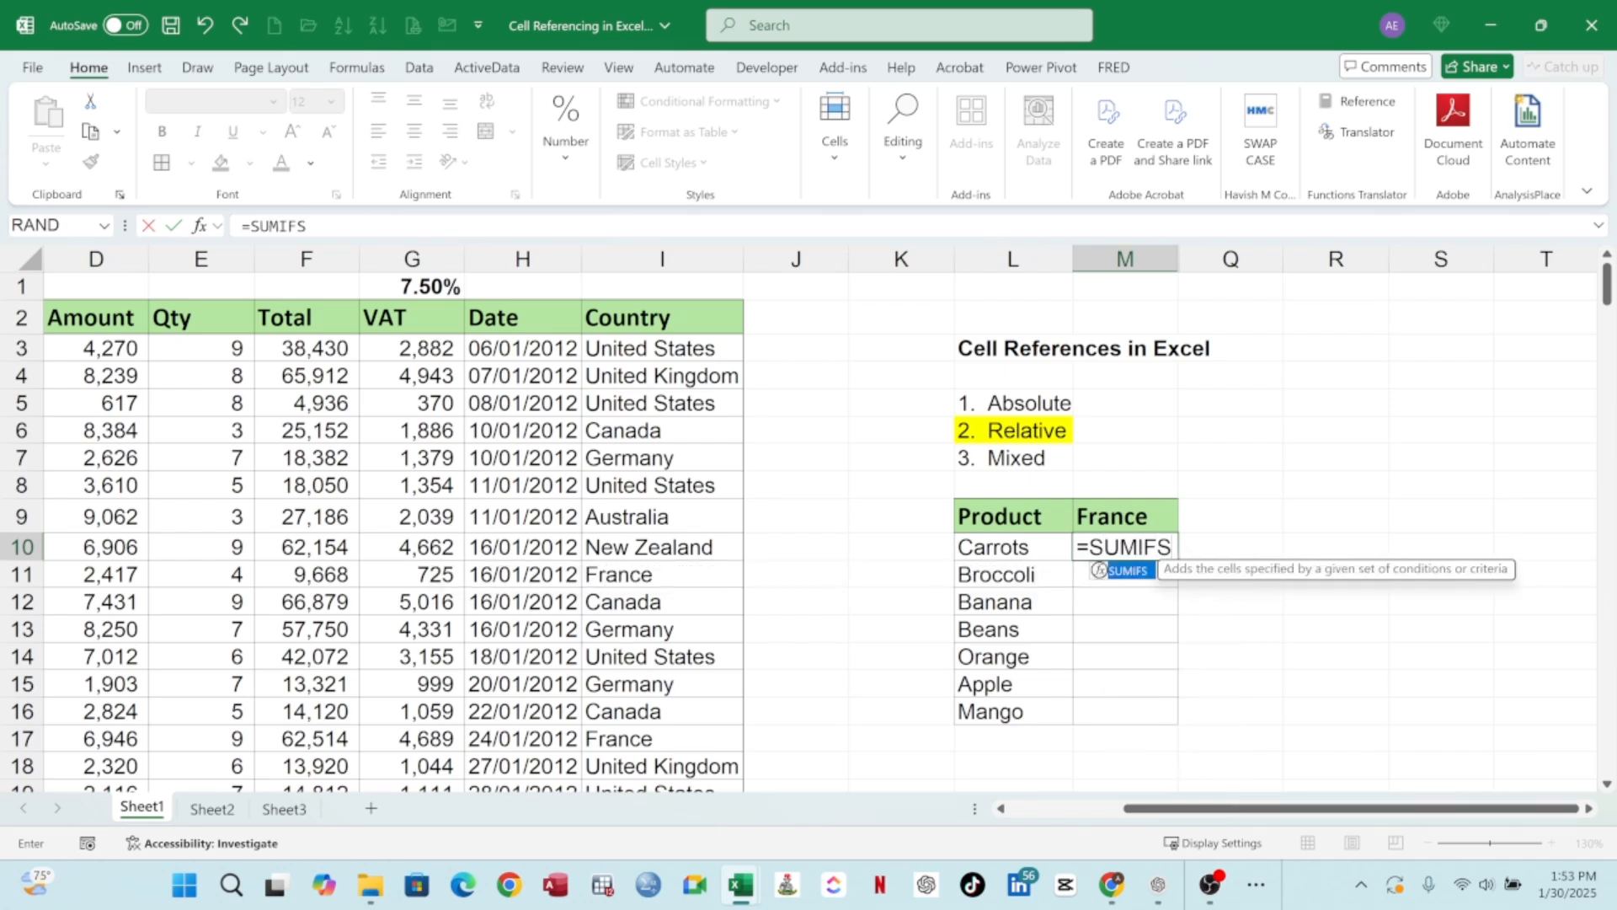
type("(")
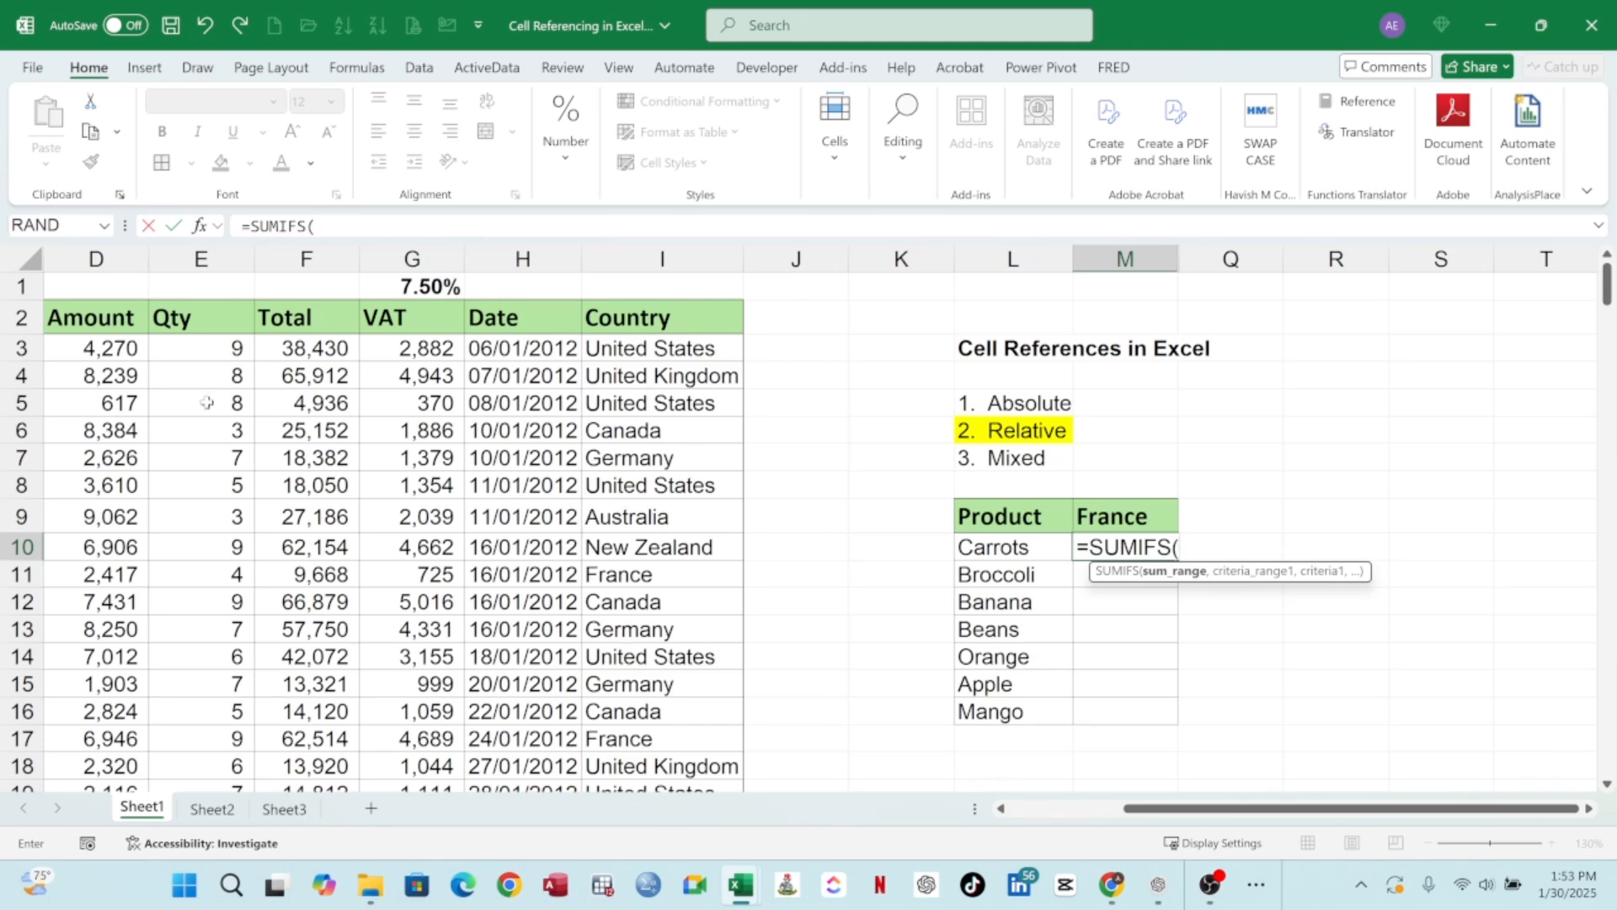
key("Escape")
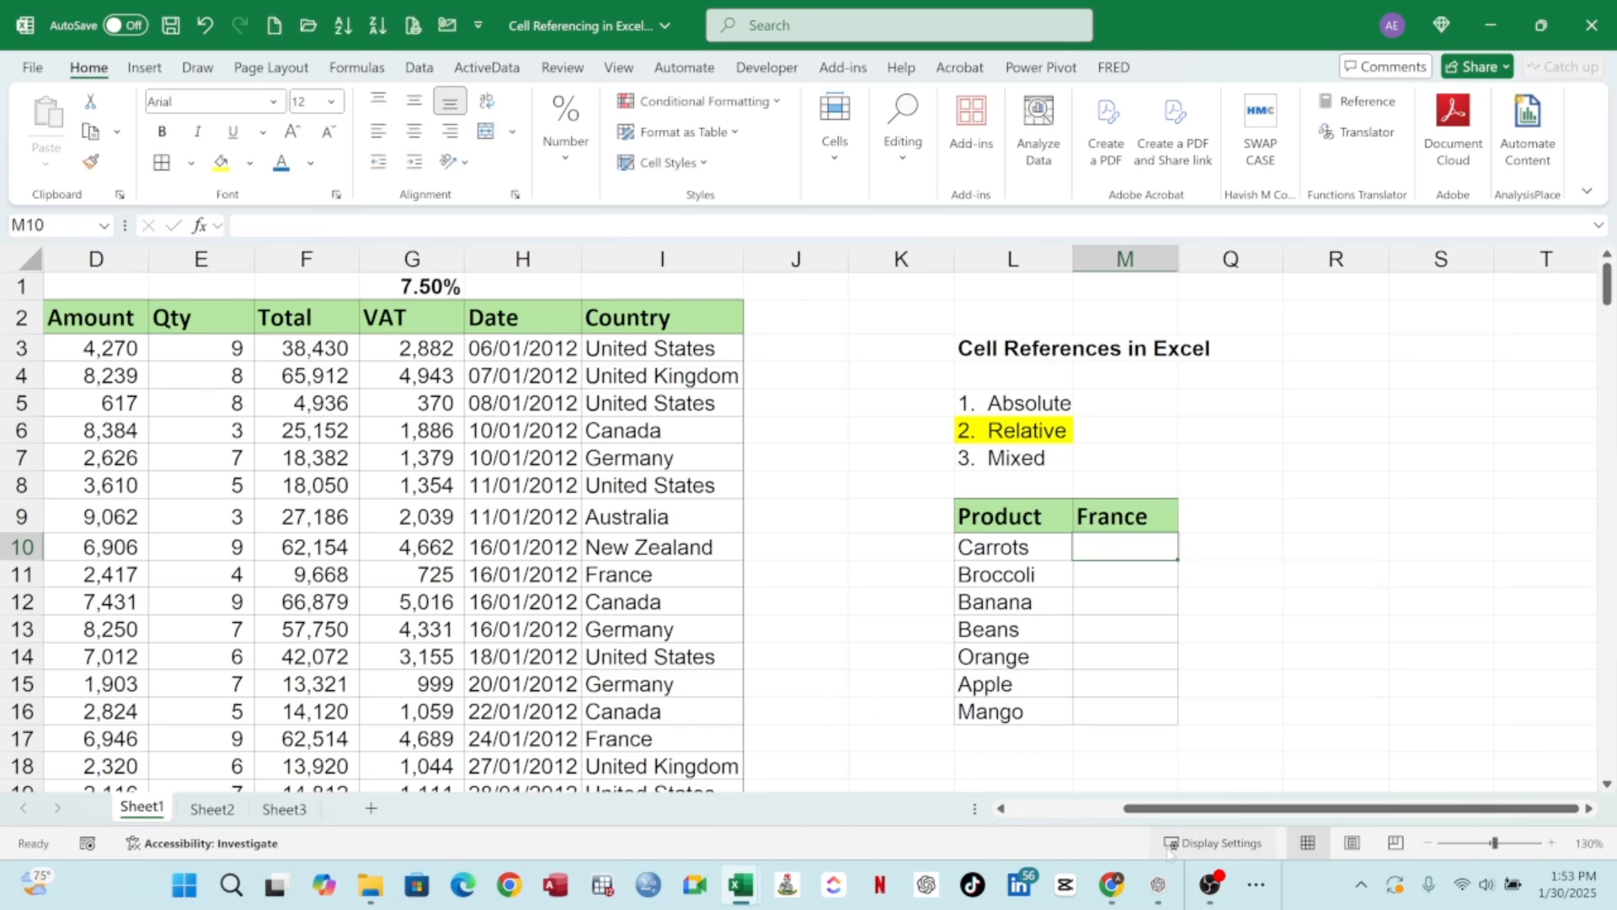
left_click_drag(1166, 809, 1053, 819)
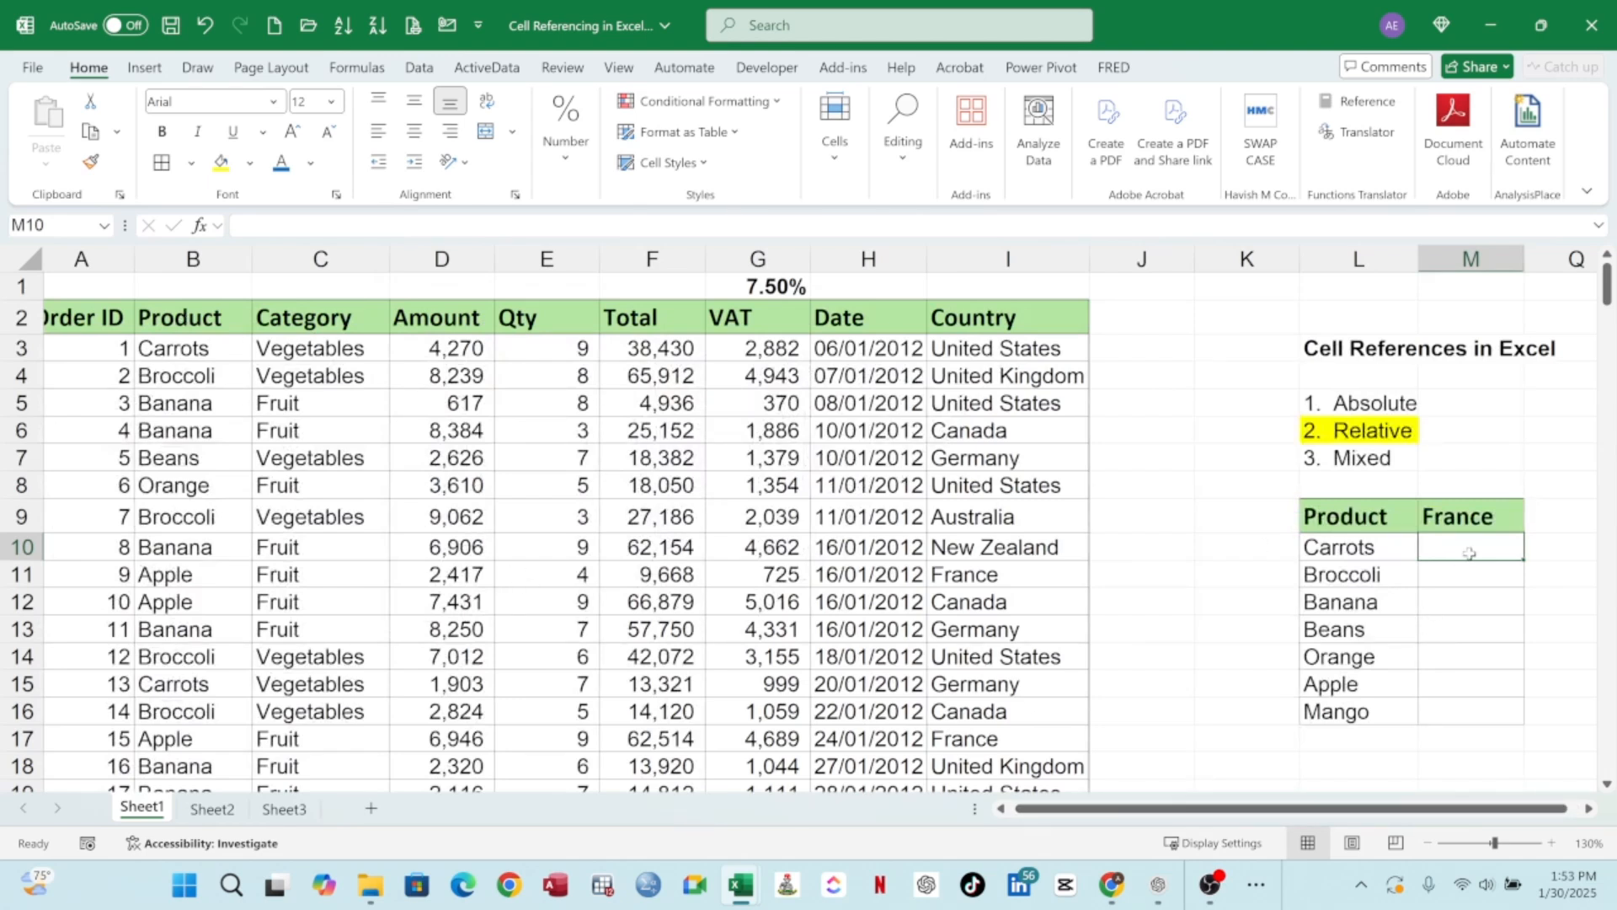
type("=")
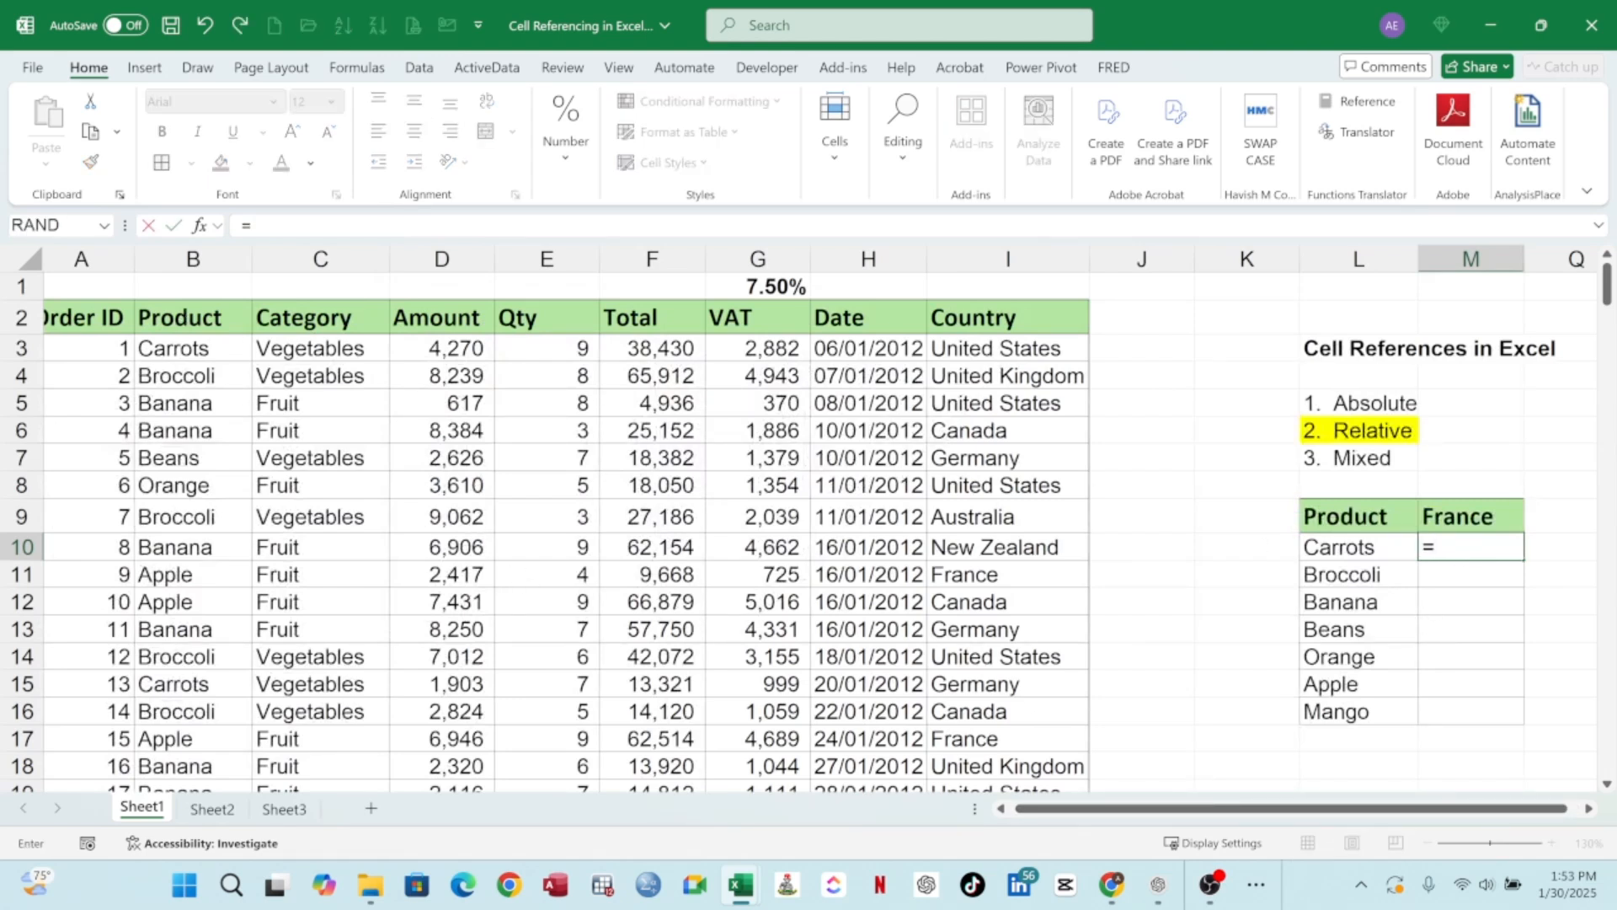
type("SU")
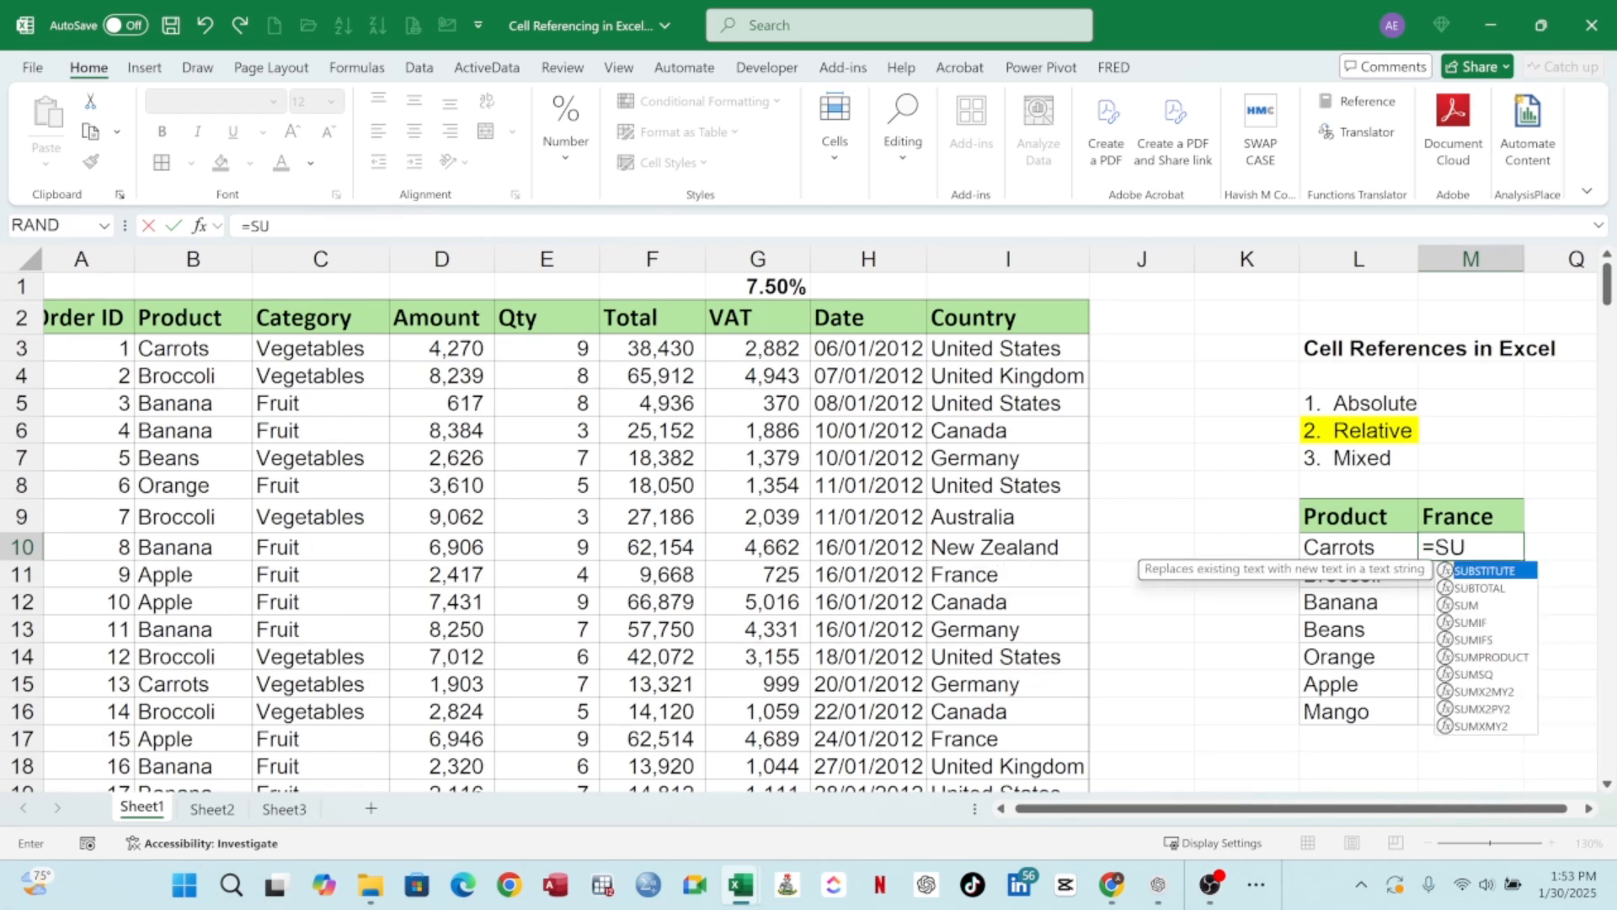
type("MIFS(")
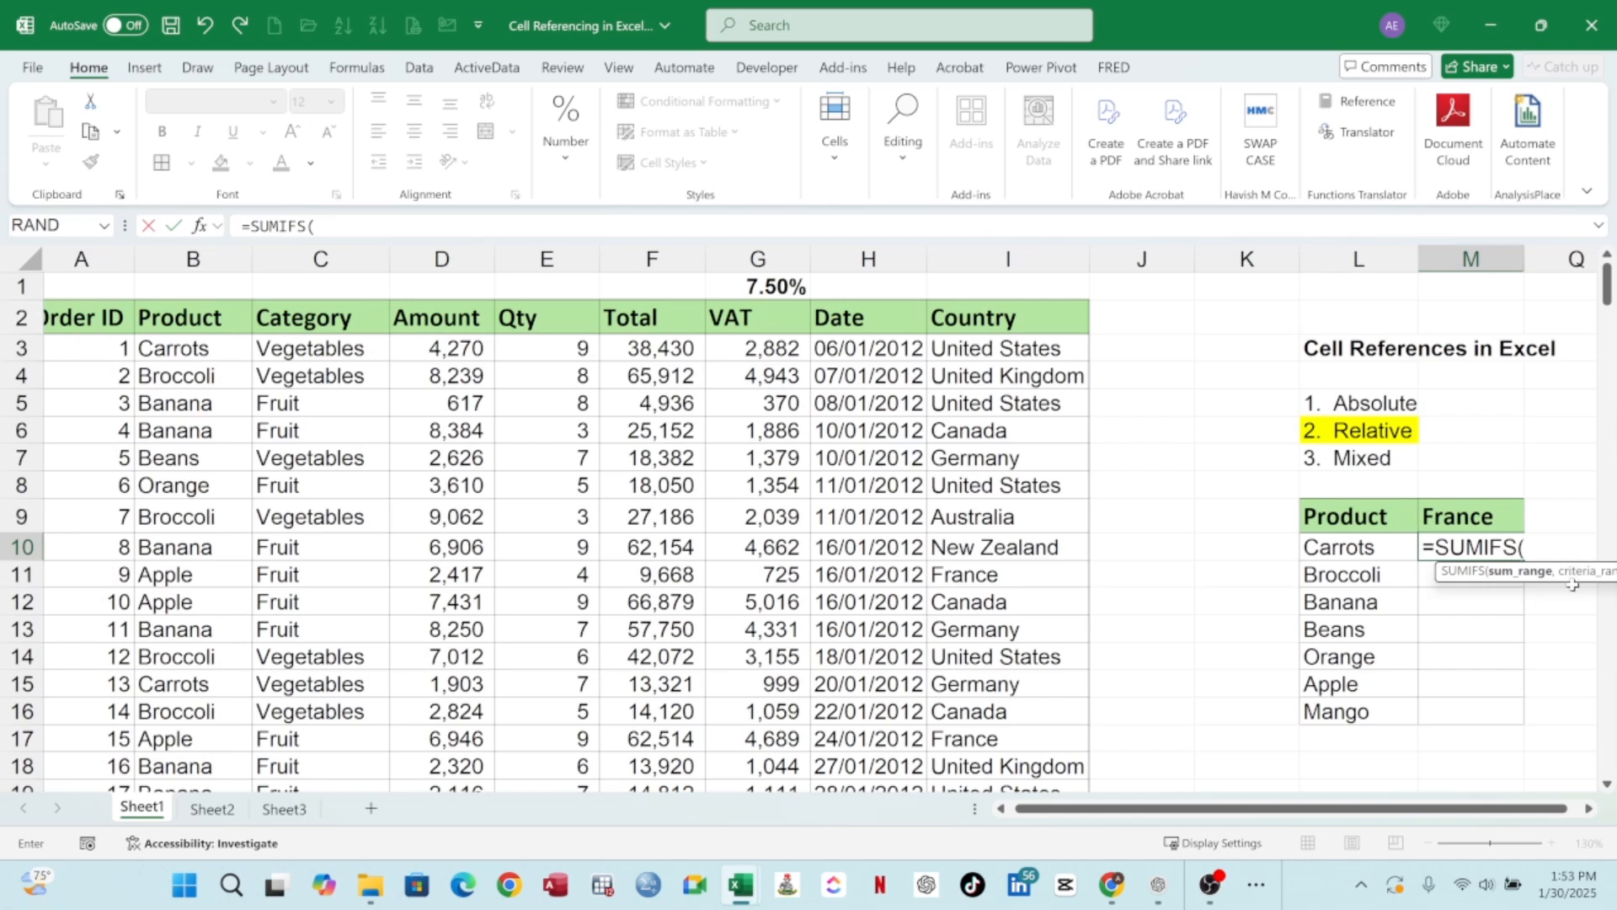
left_click_drag(1569, 581, 1376, 486)
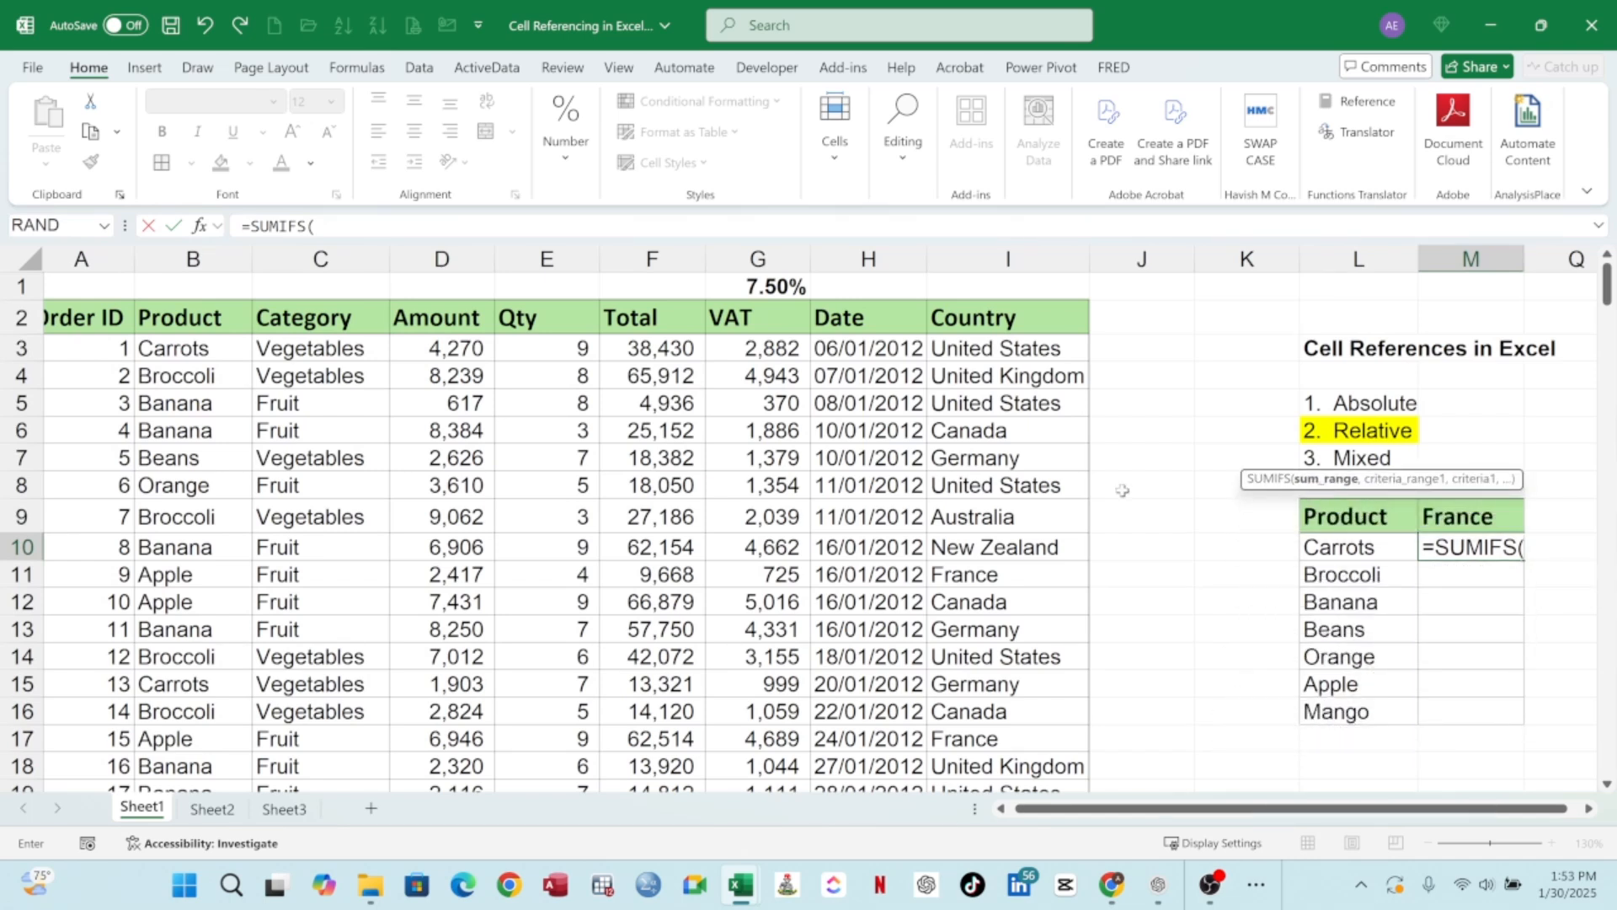
left_click(654, 259)
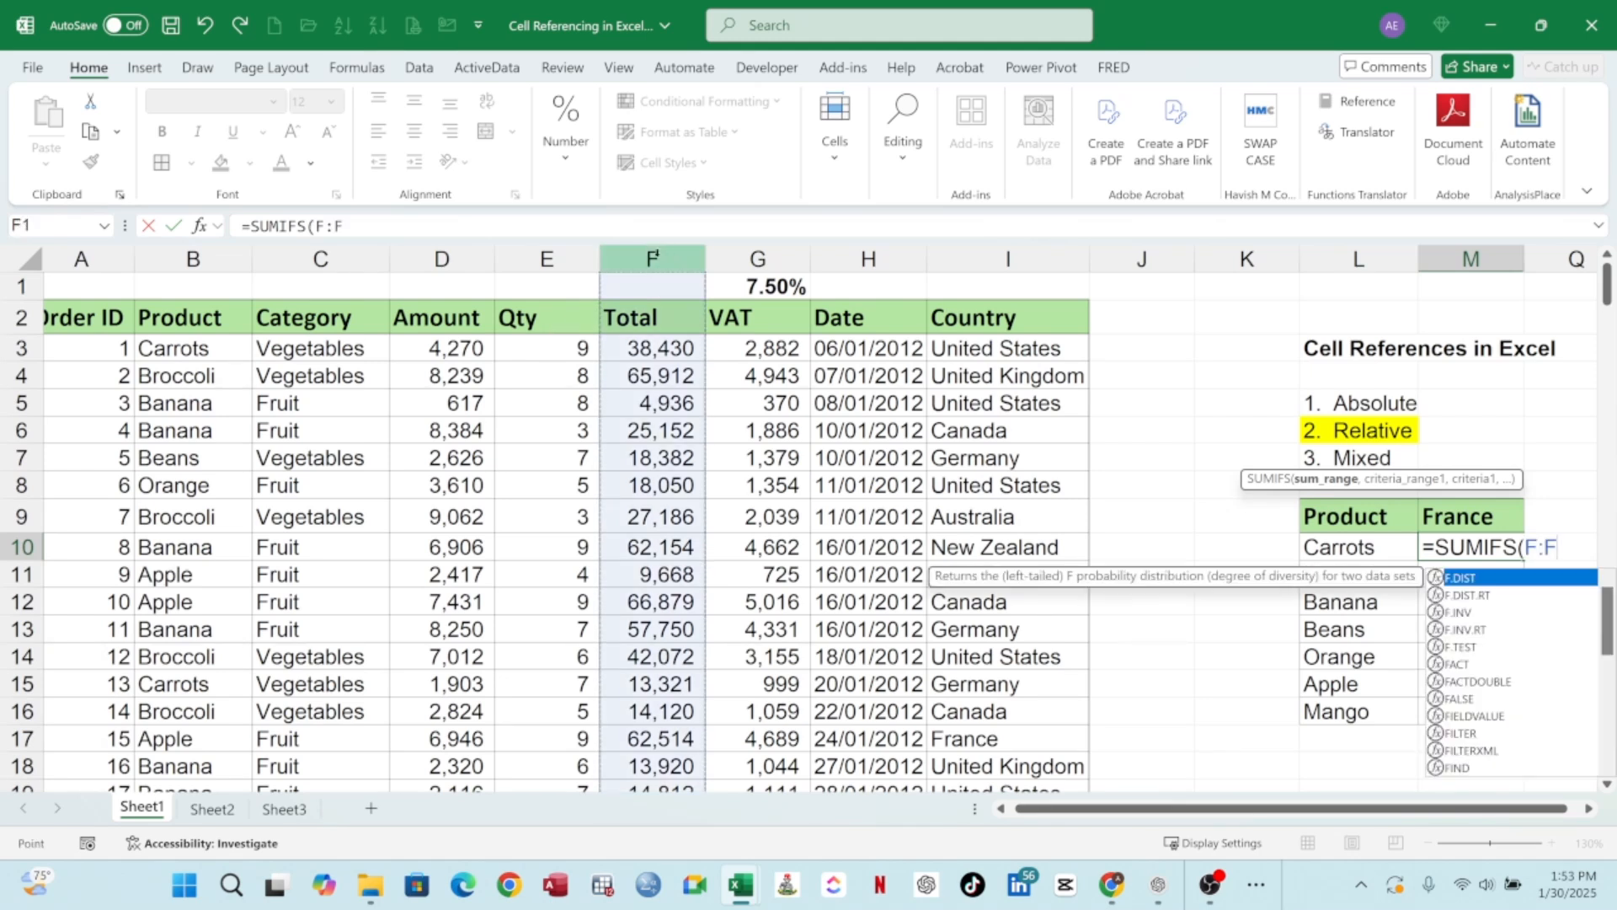
type(",")
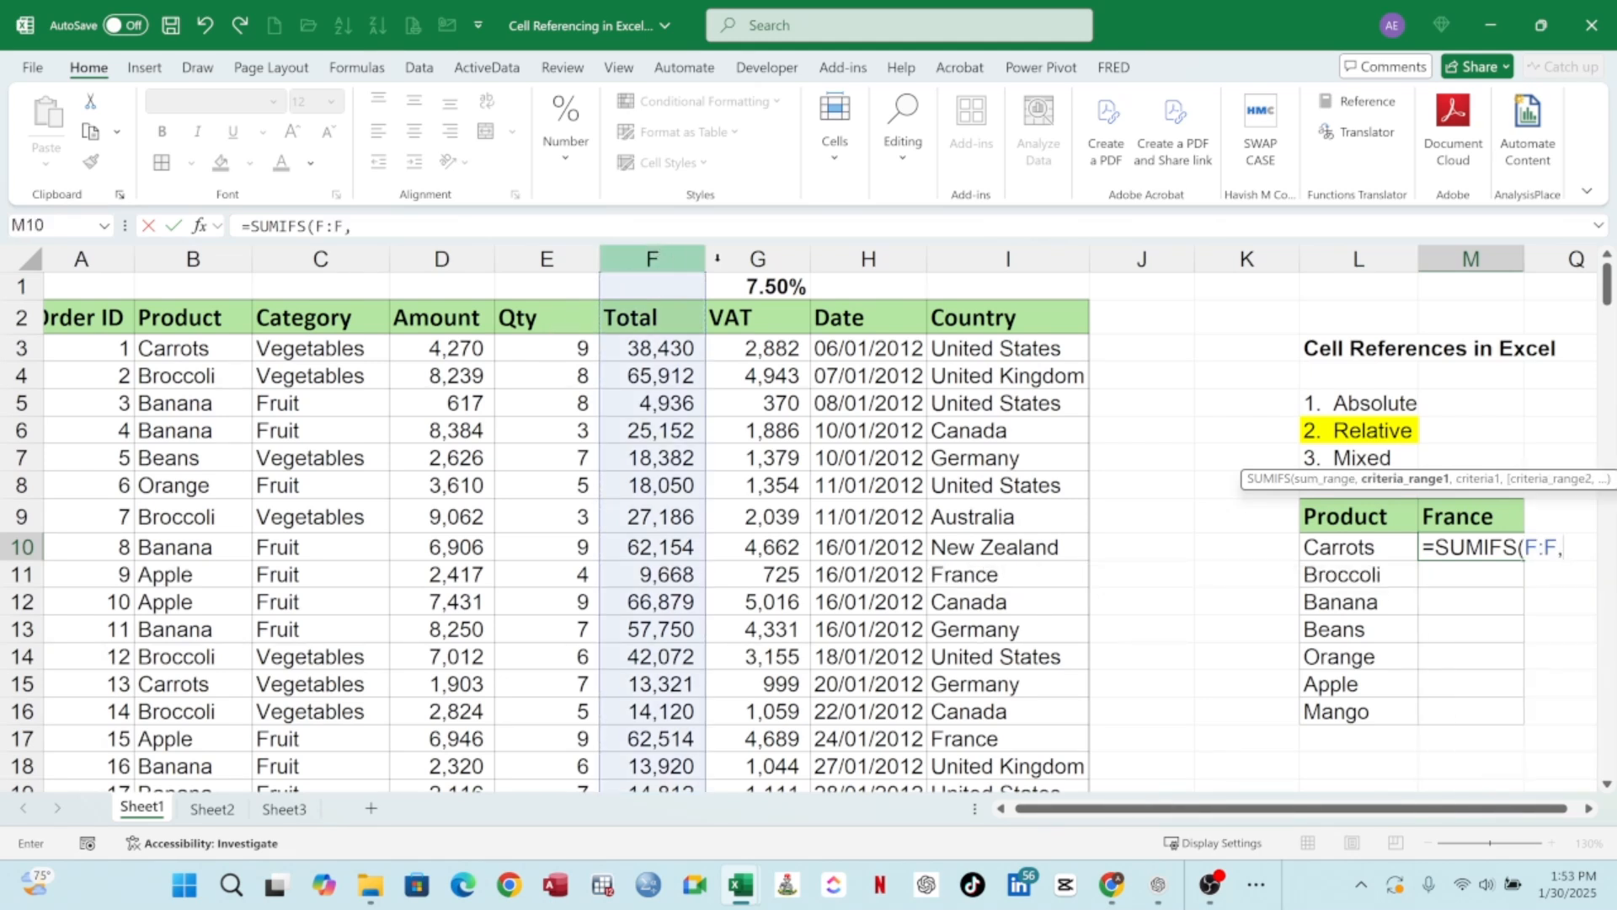
left_click(193, 258)
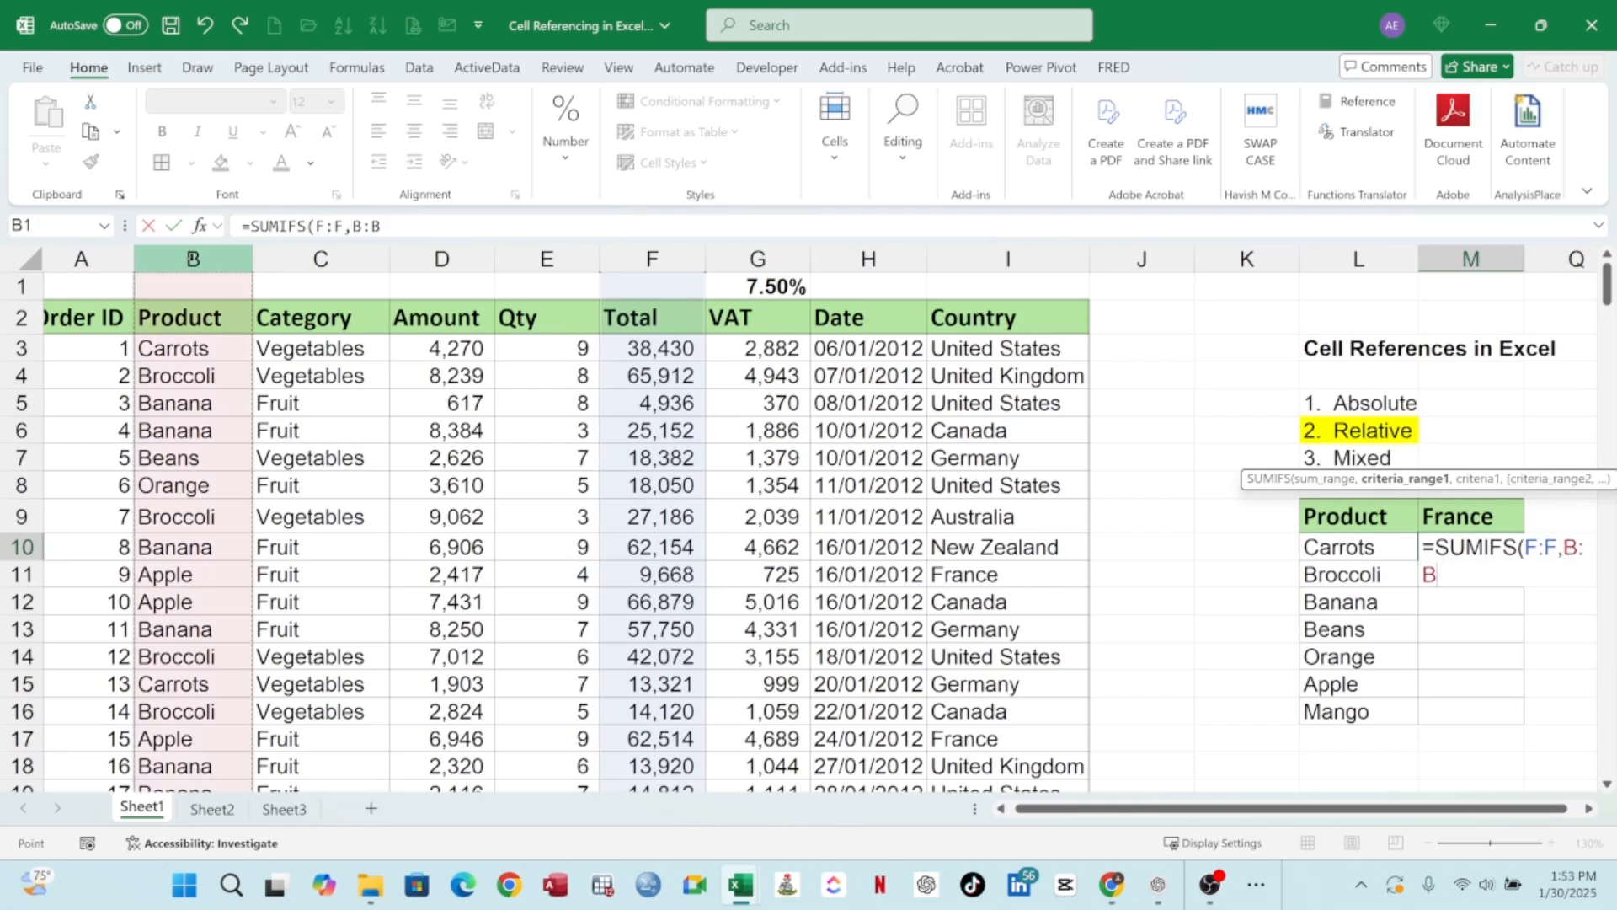
type(",")
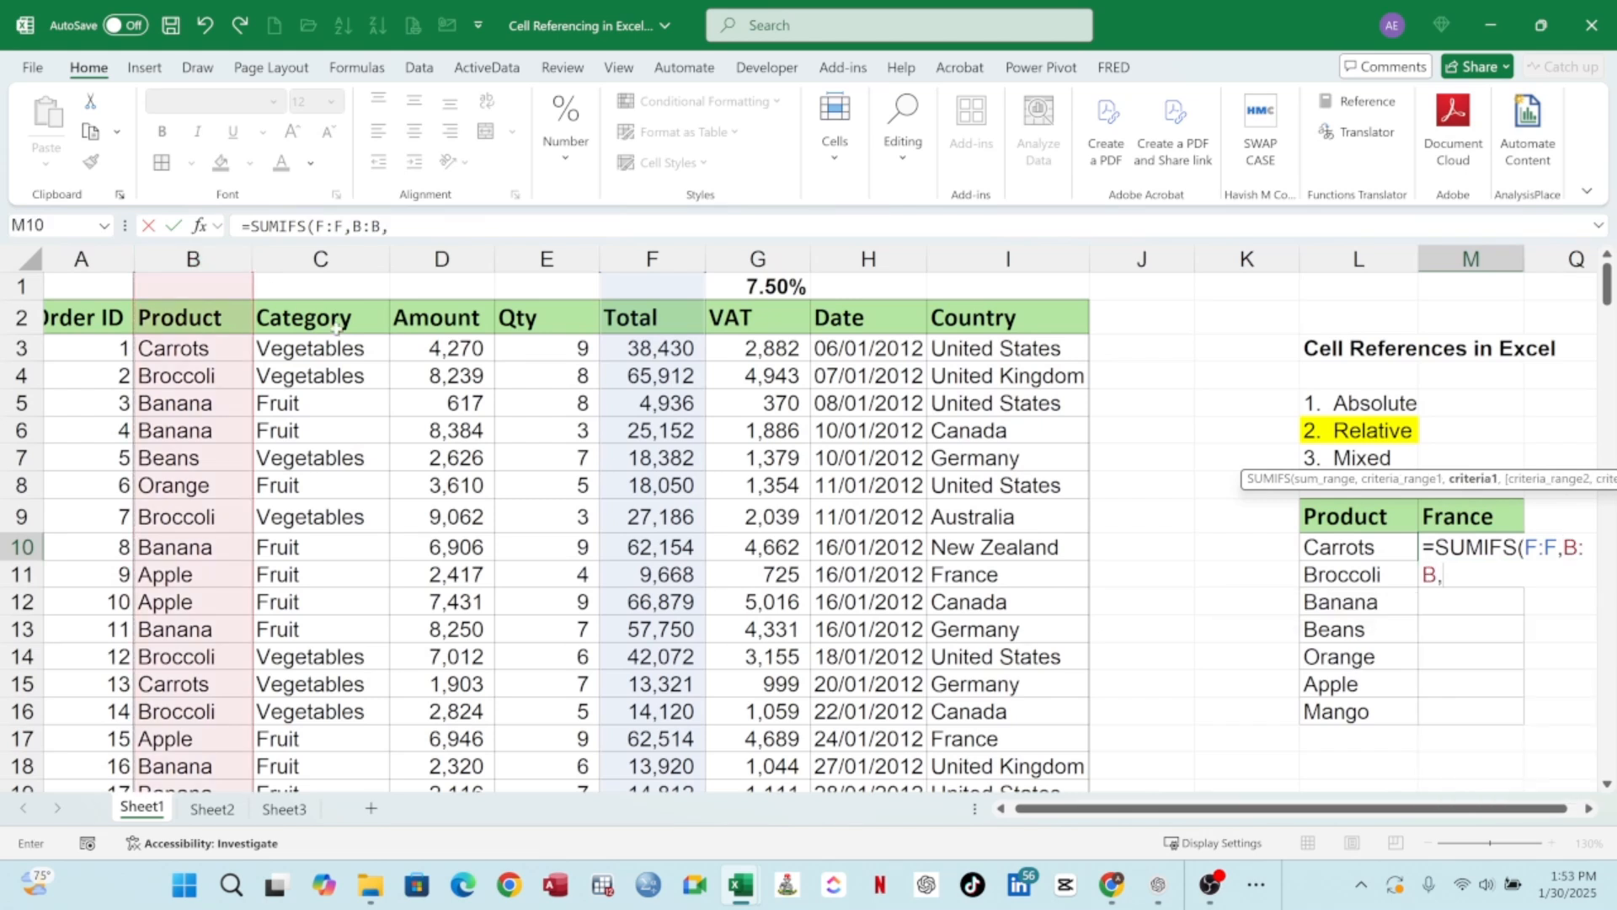
left_click(1363, 548)
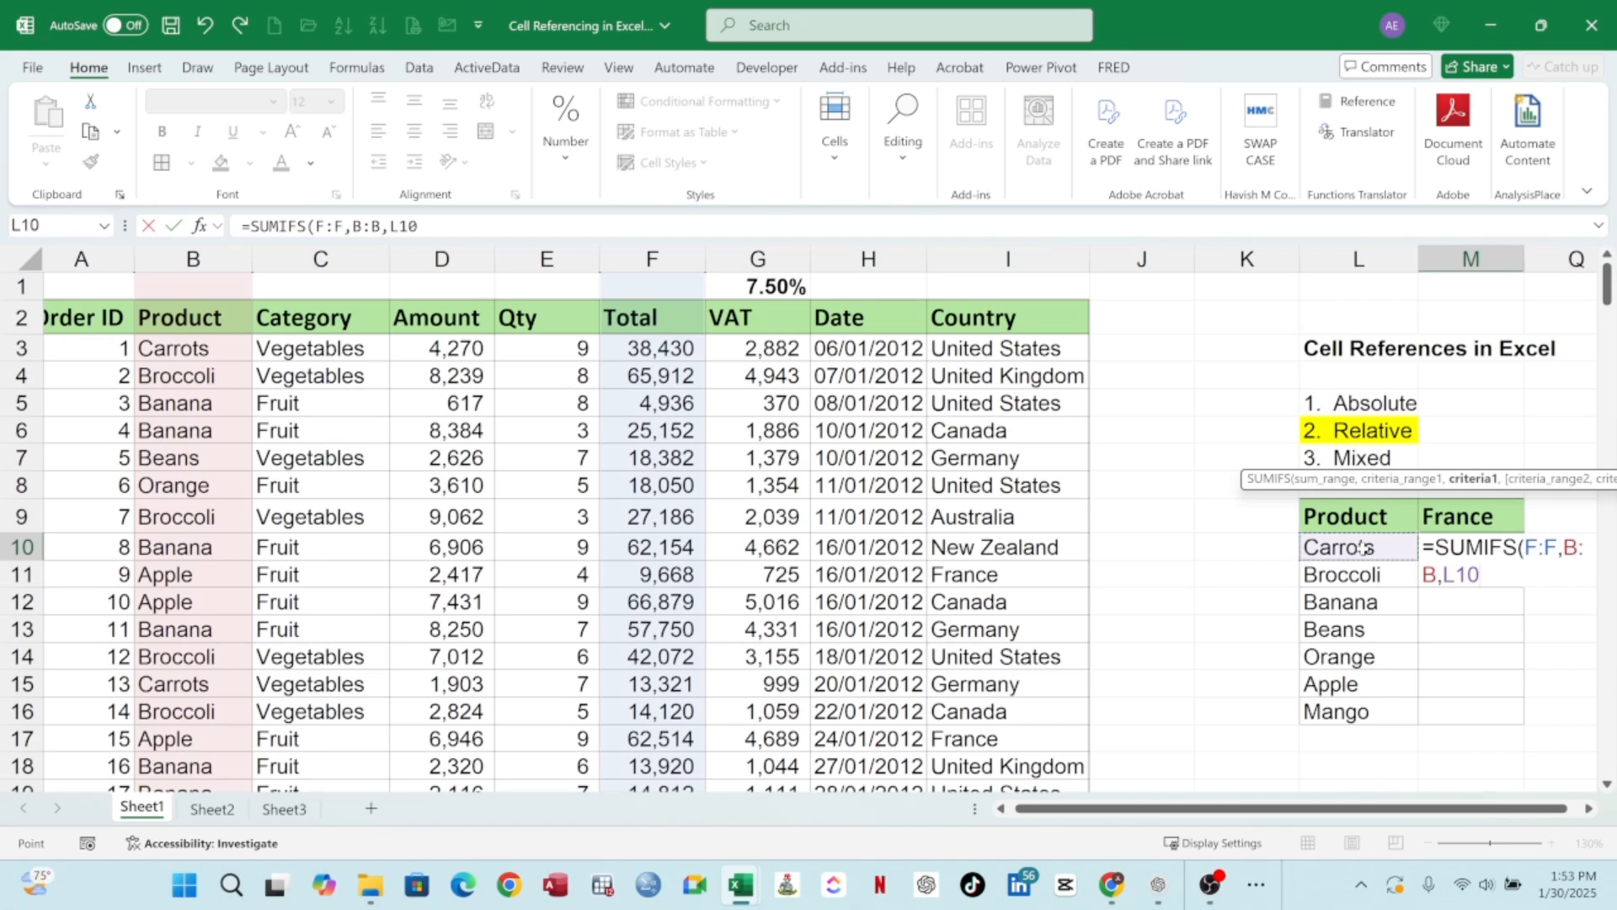
type(",")
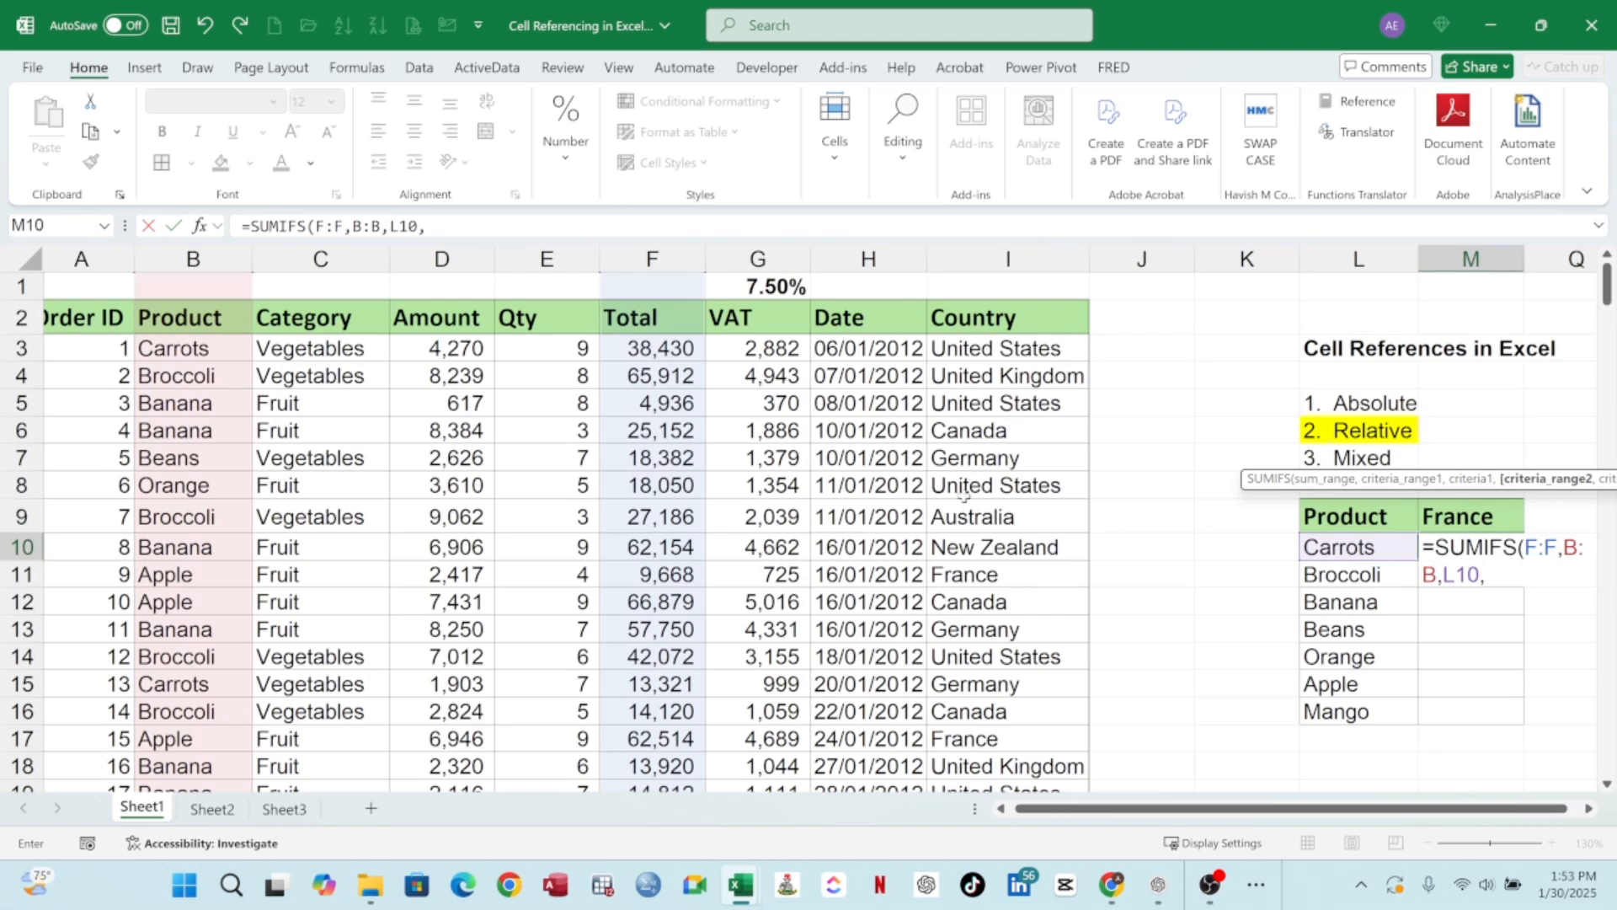
left_click(1010, 259)
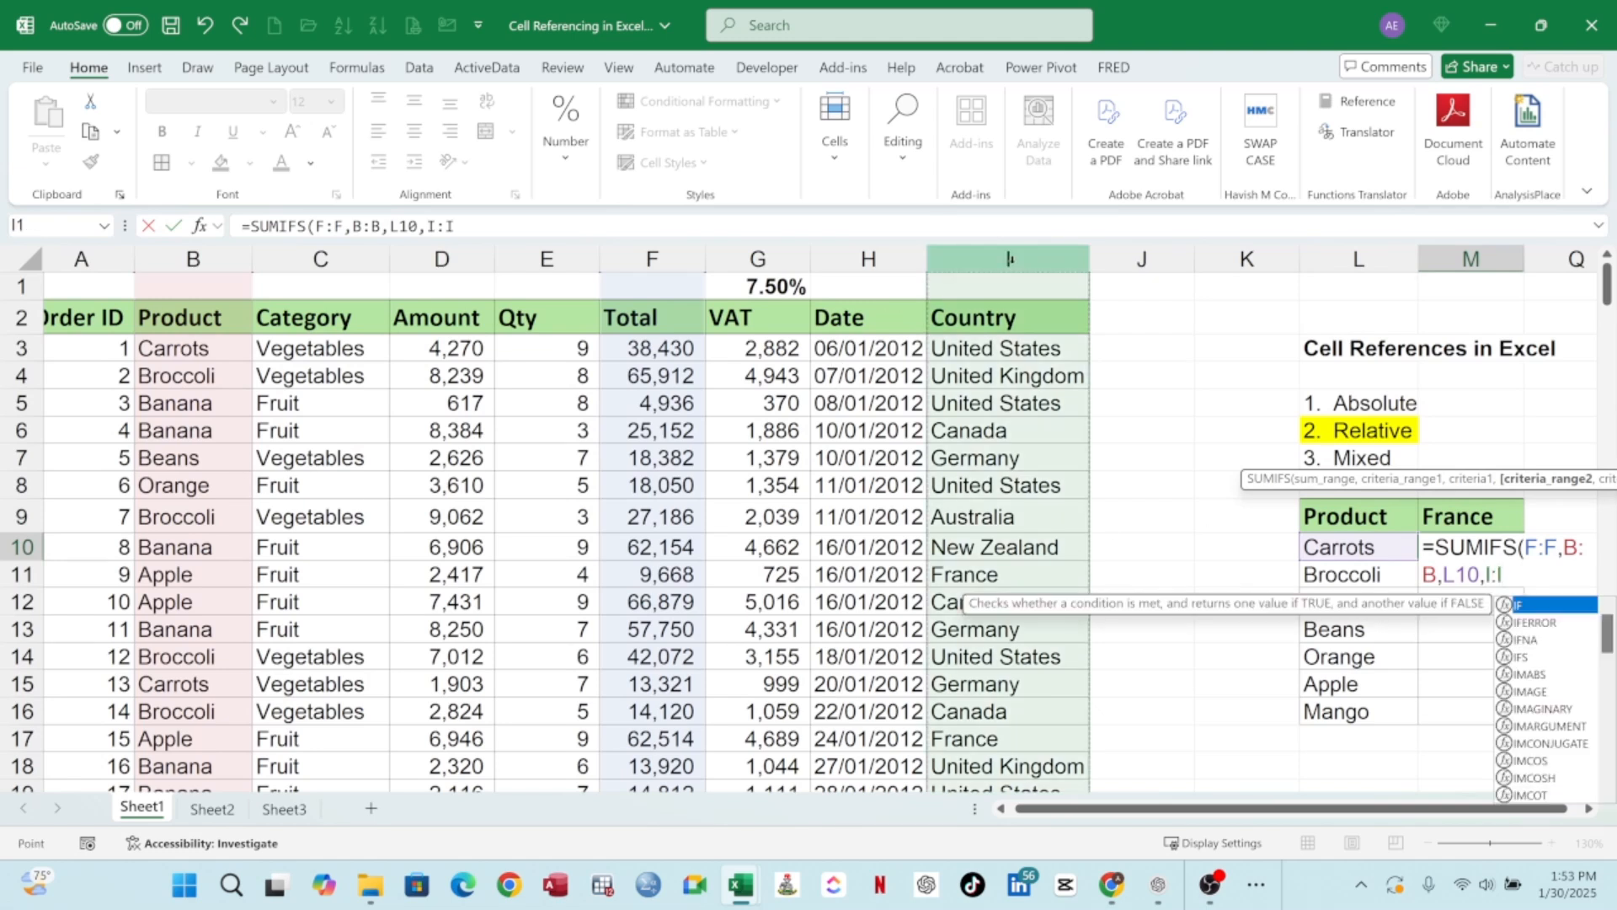
type(",")
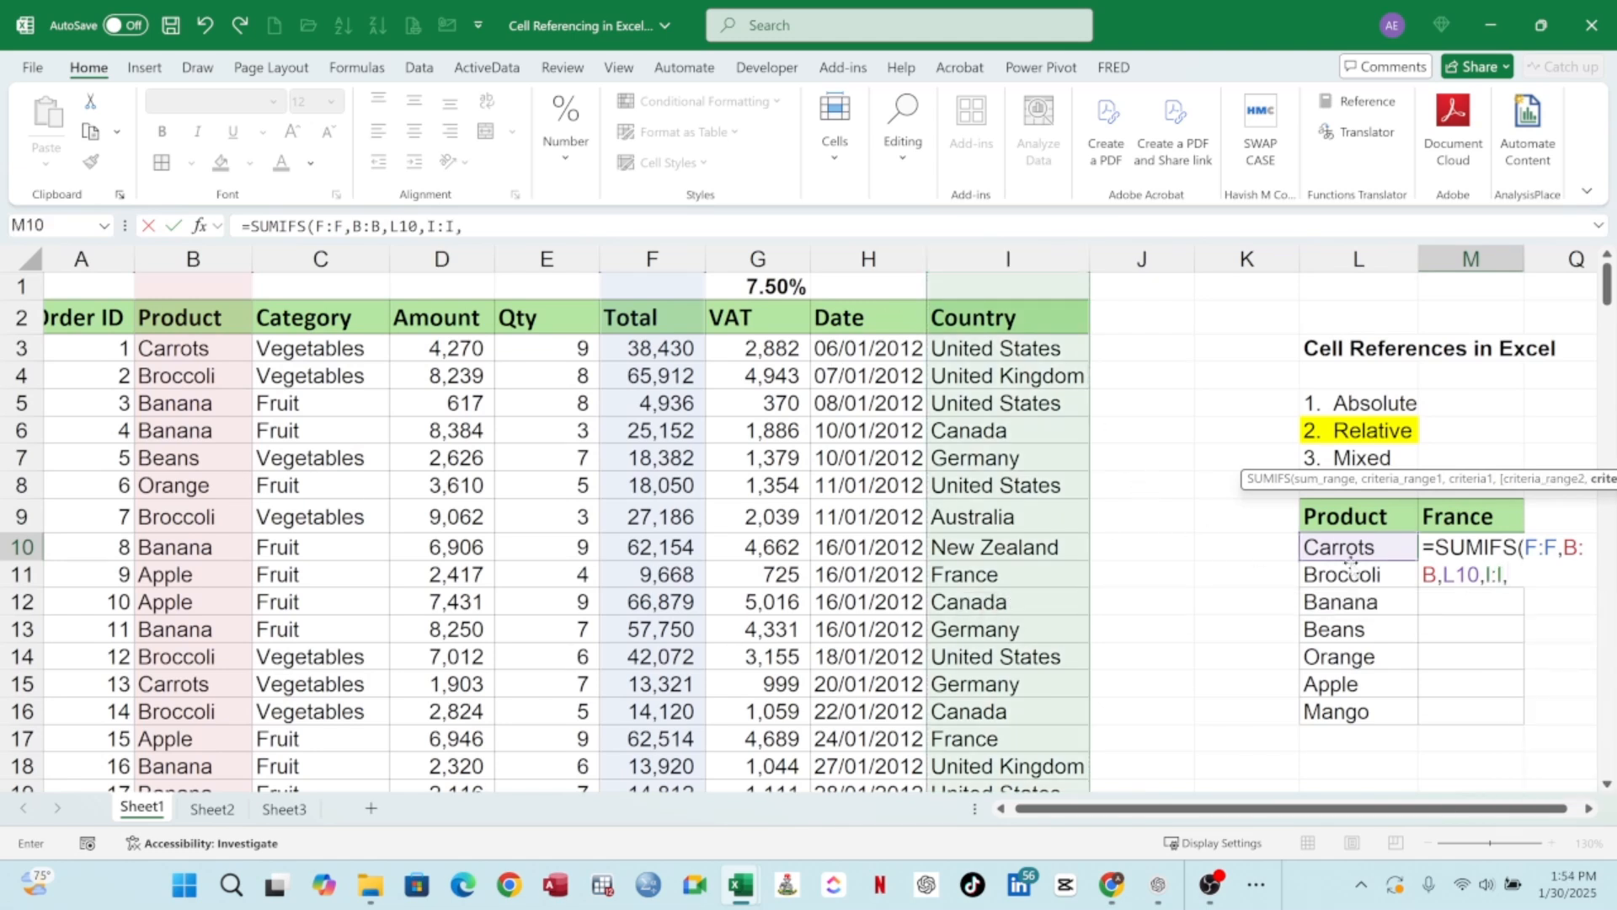
left_click(1466, 516)
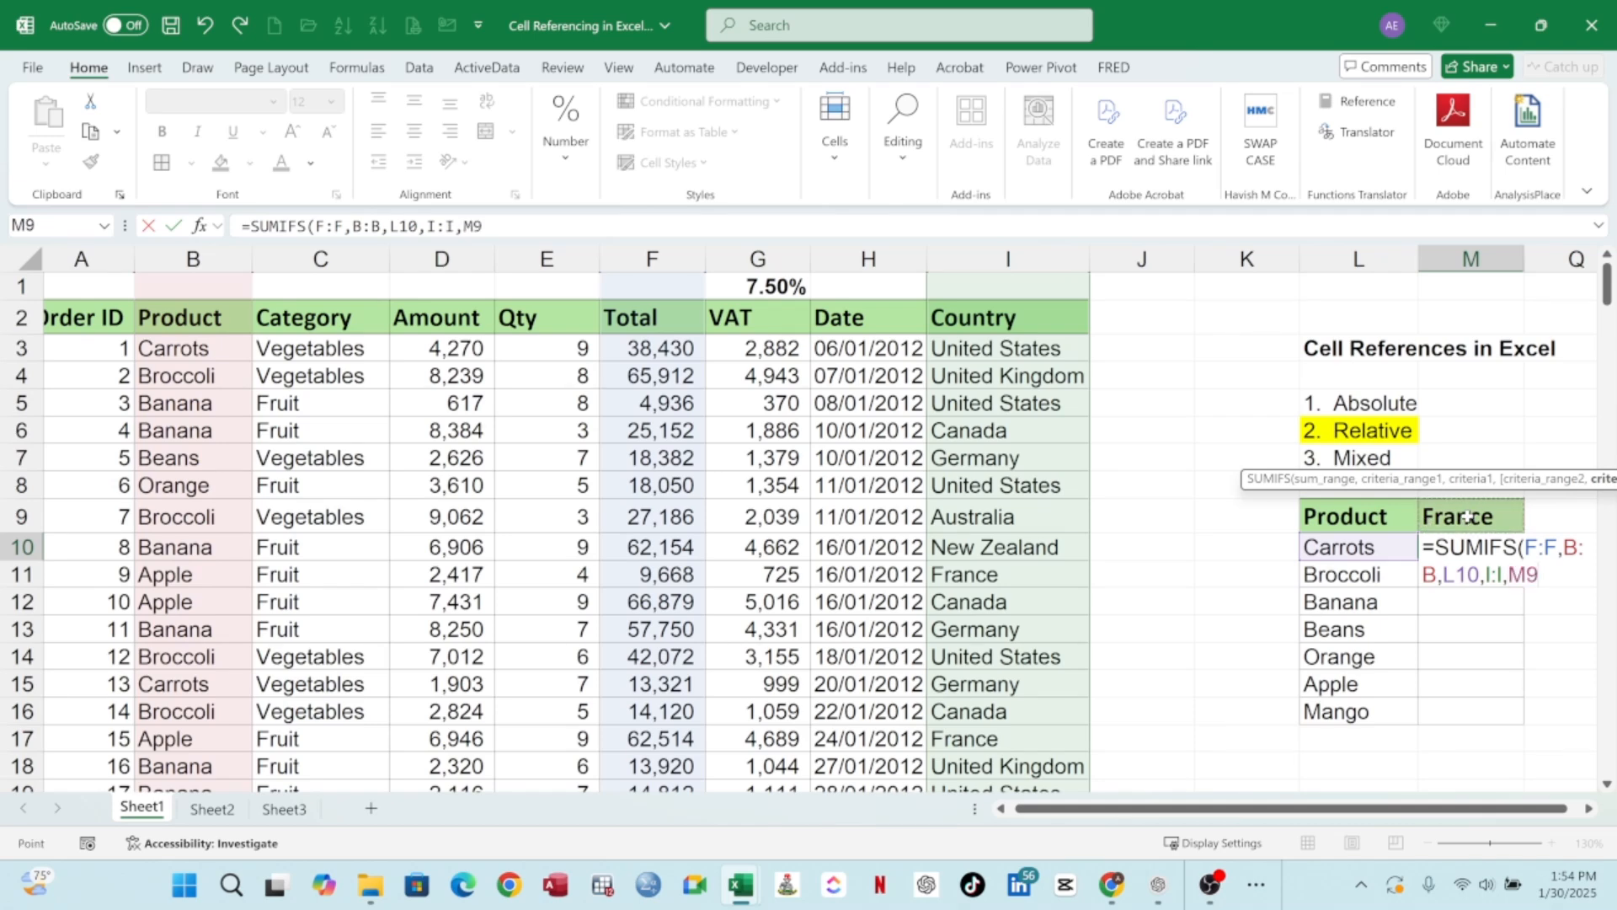
key("Return")
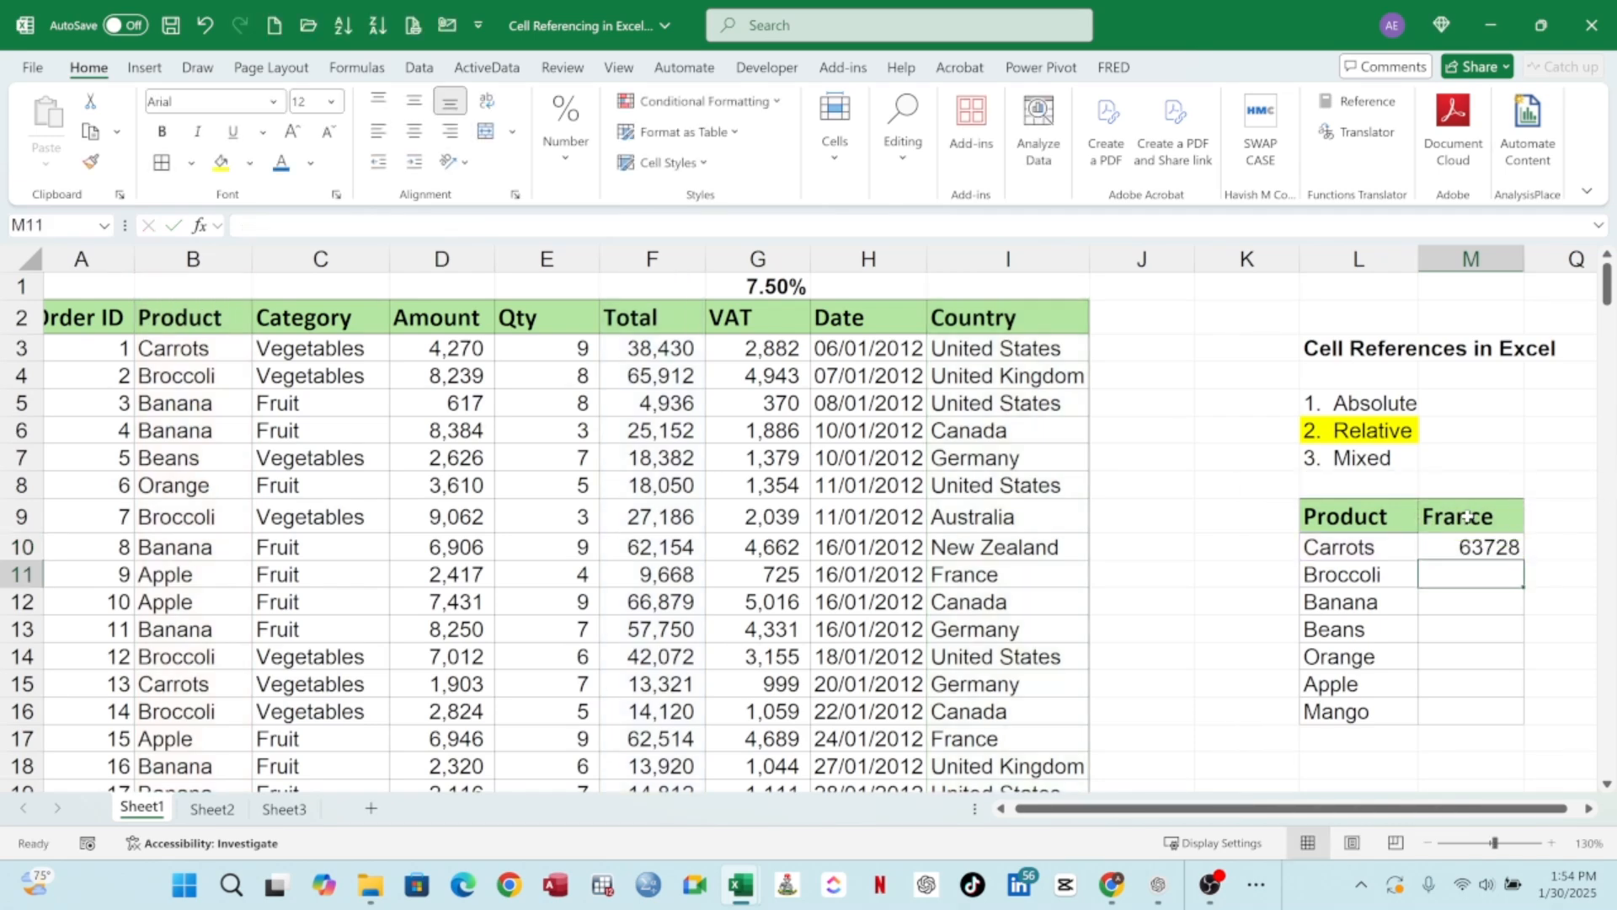
double_click(1496, 546)
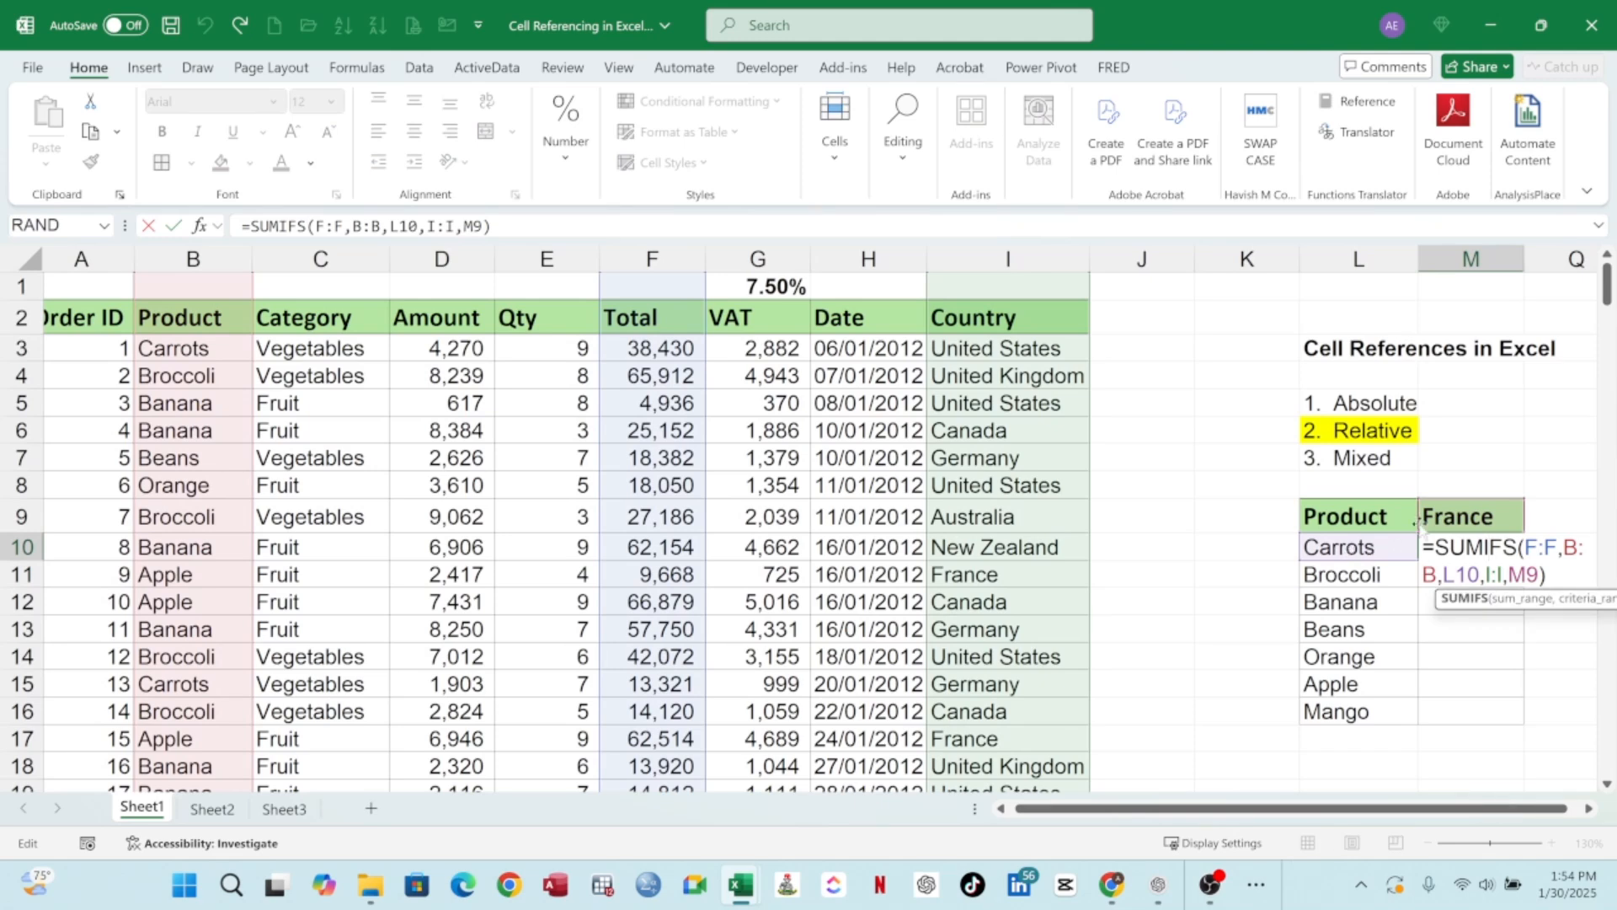
key("Return")
left_click(1470, 553)
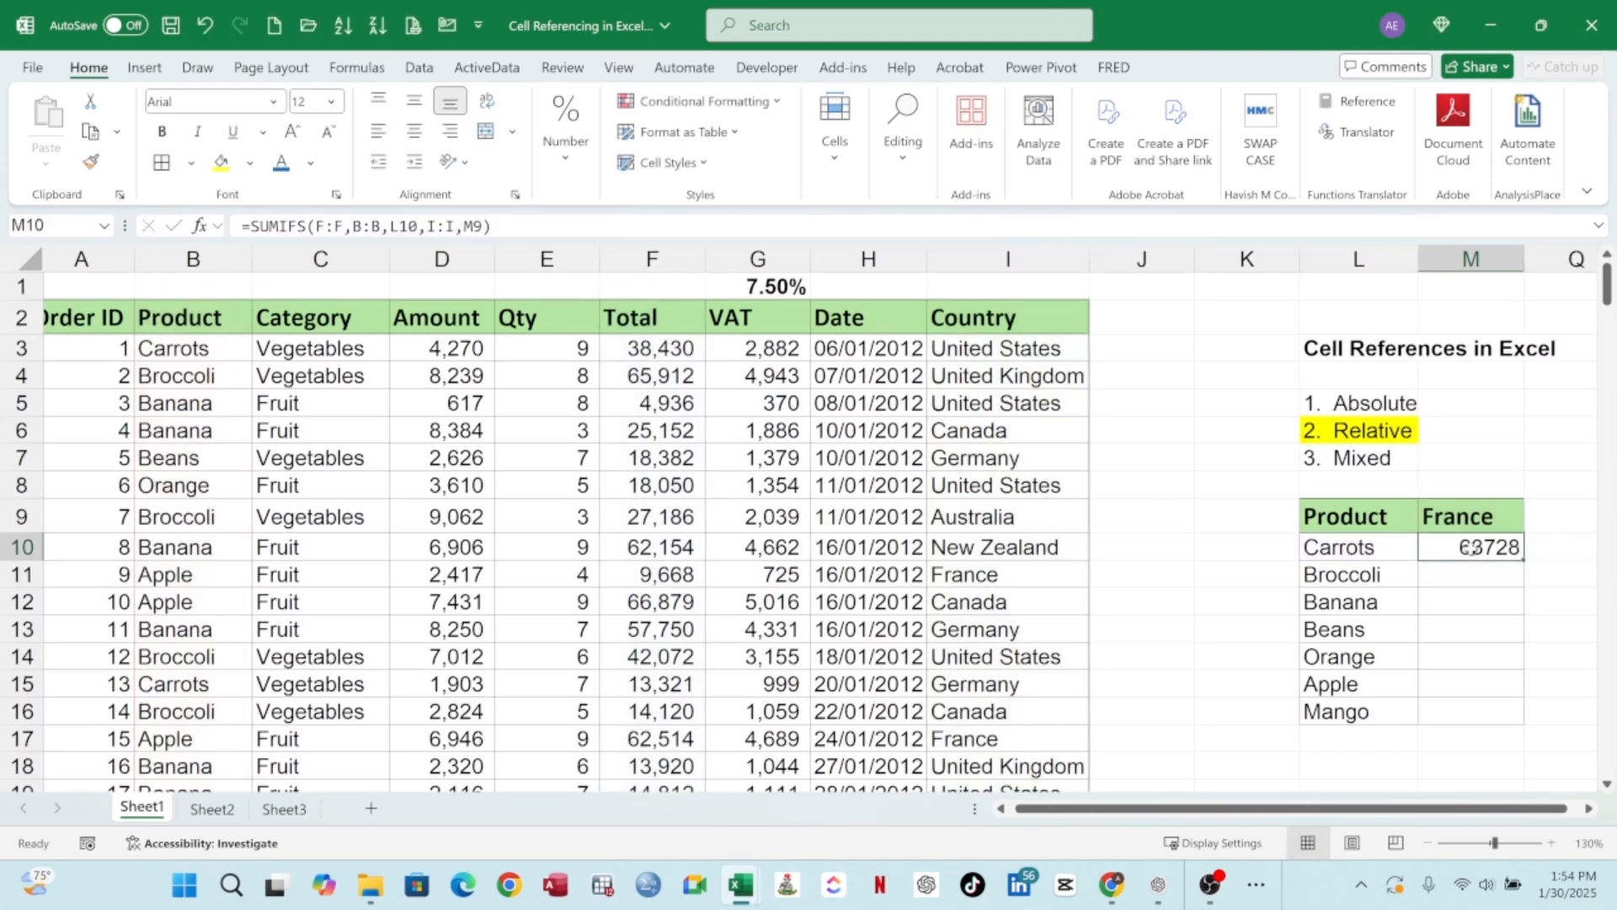
left_click_drag(1523, 559, 1516, 721)
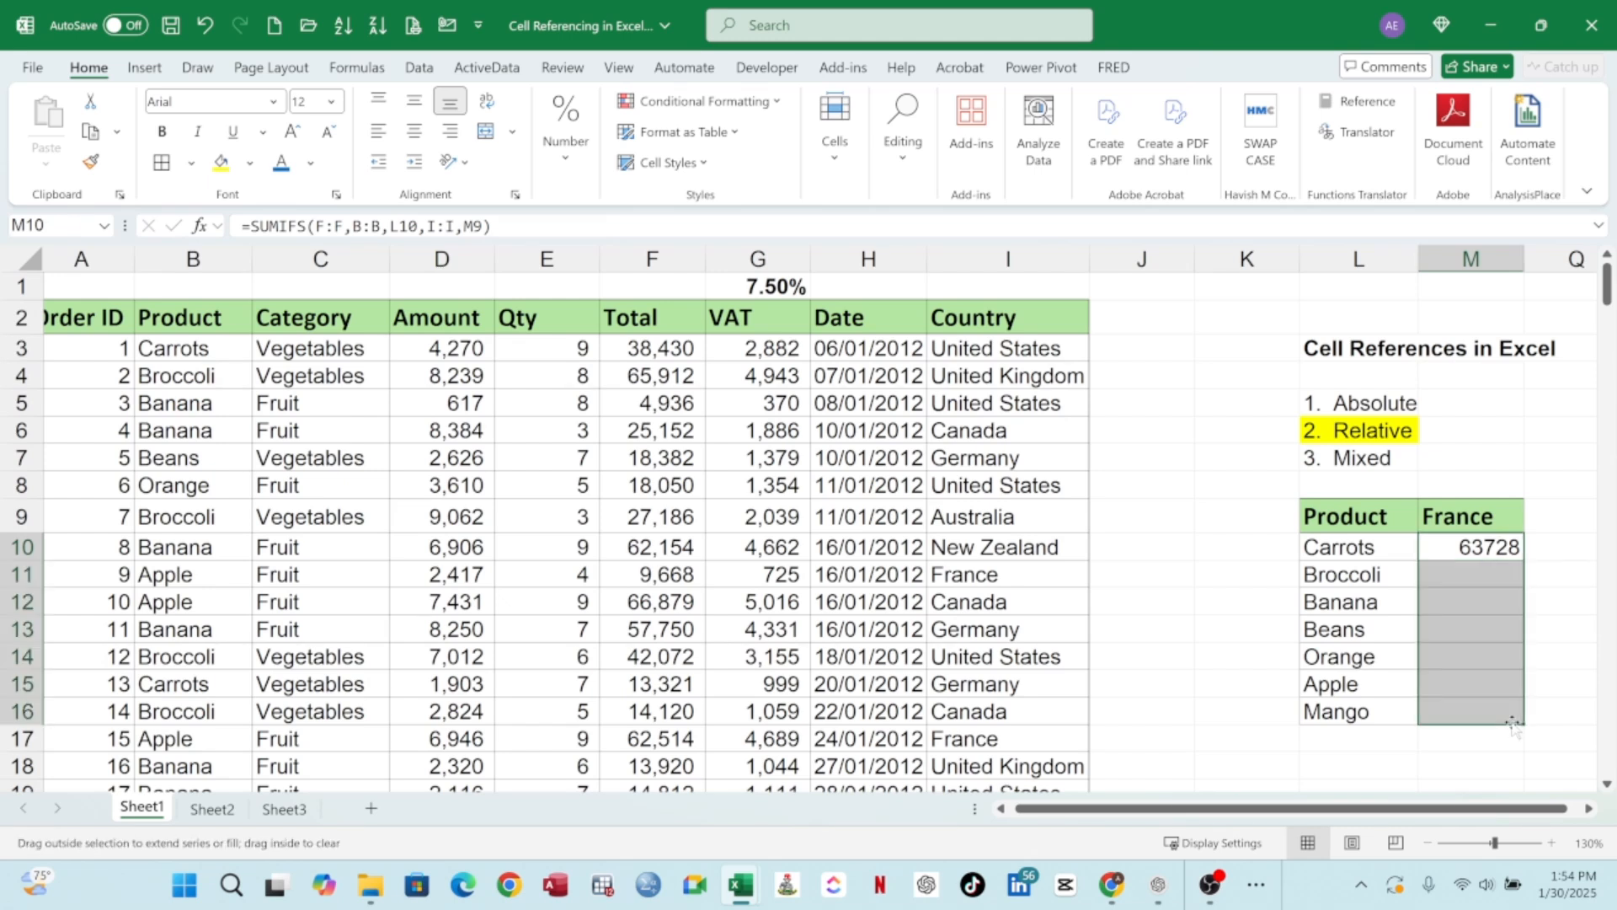
left_click(1478, 578)
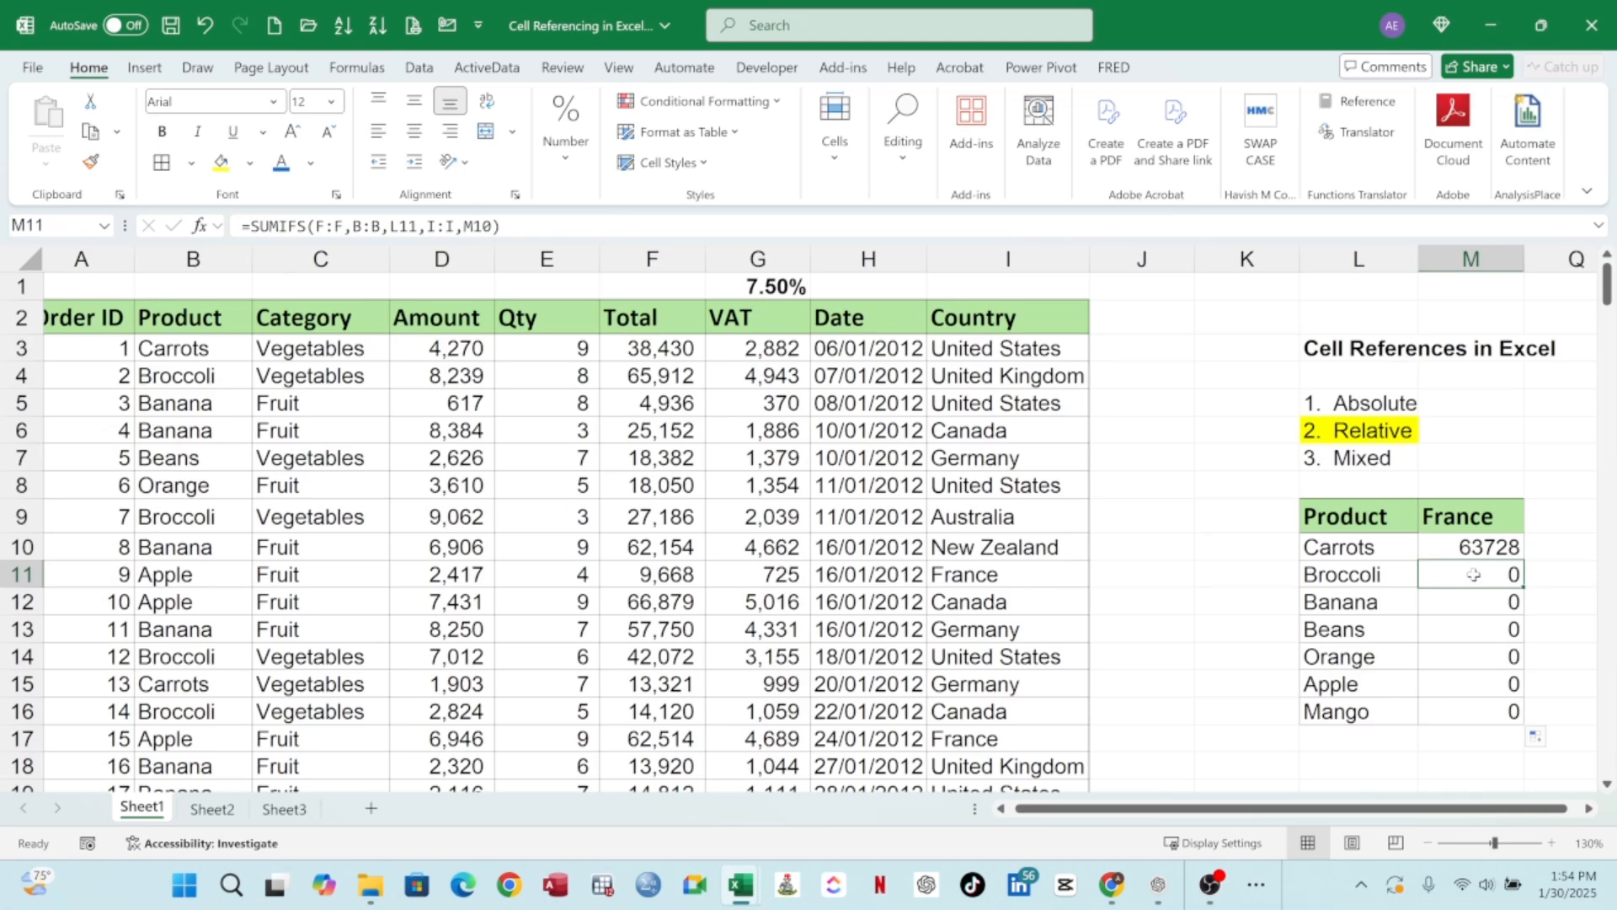
left_click_drag(1474, 574, 1483, 712)
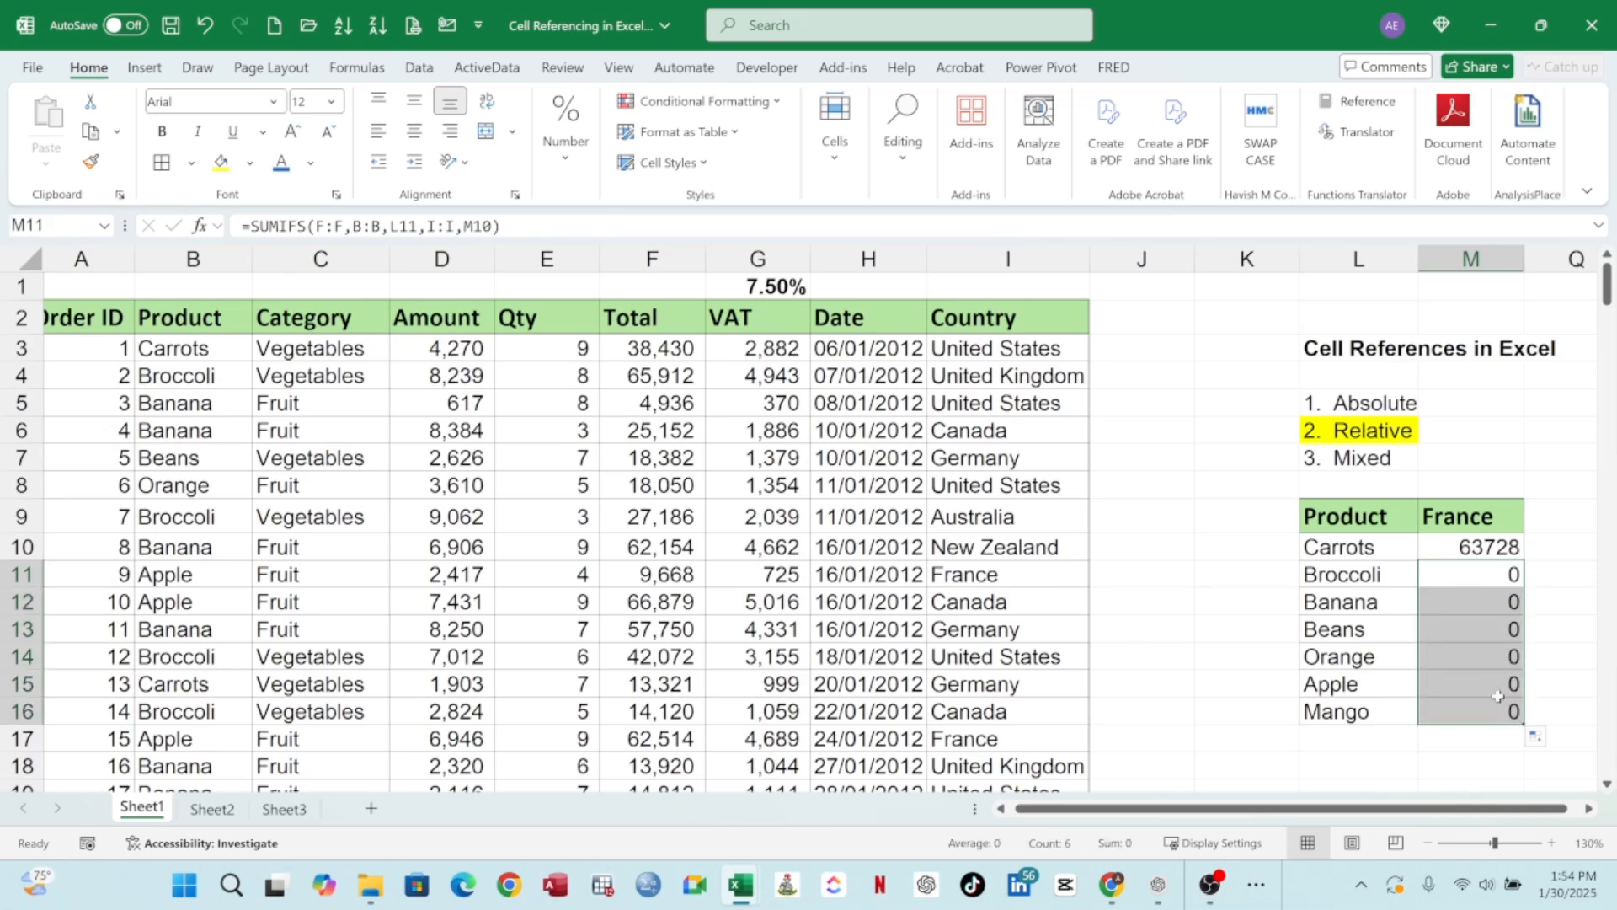
left_click(1485, 571)
double_click(1491, 573)
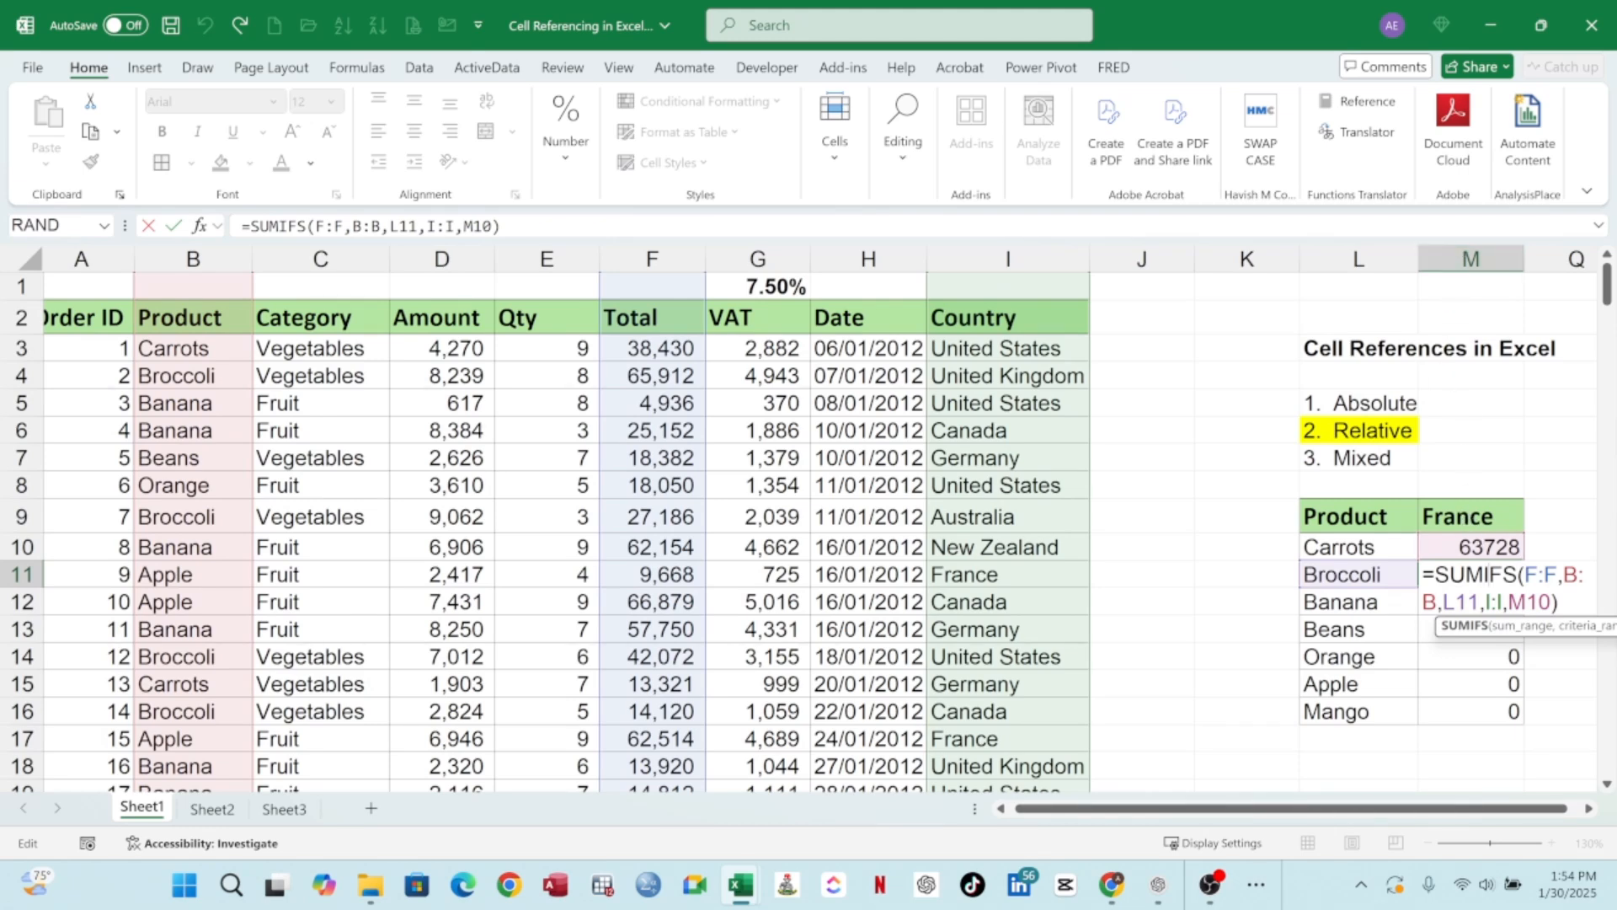
key("Escape")
double_click(1471, 548)
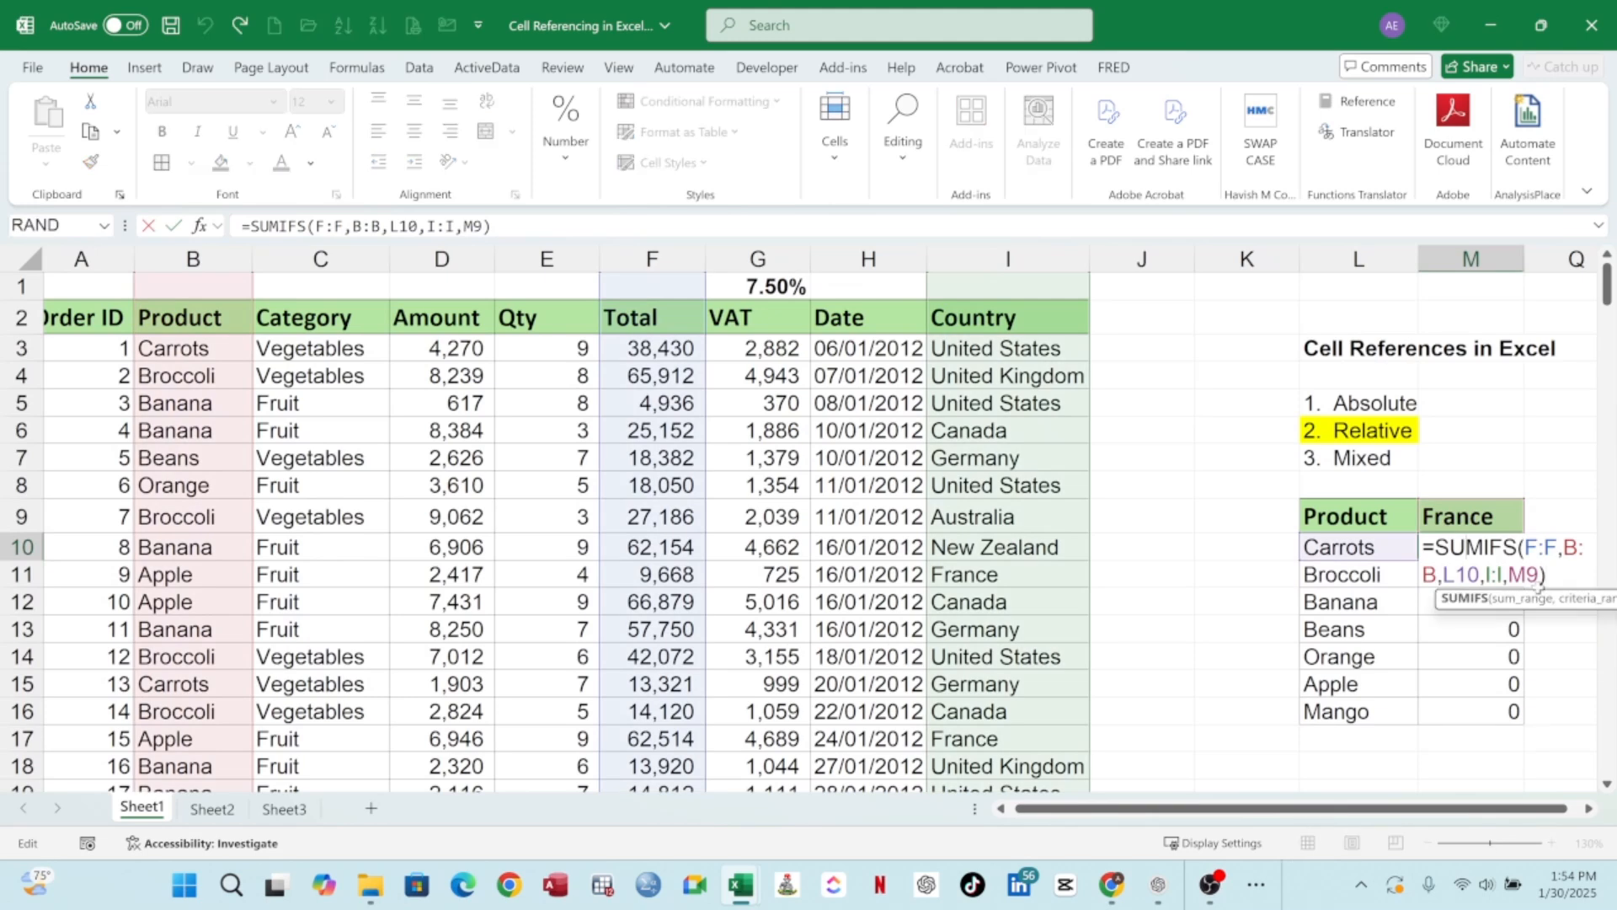
left_click_drag(1509, 575, 1548, 576)
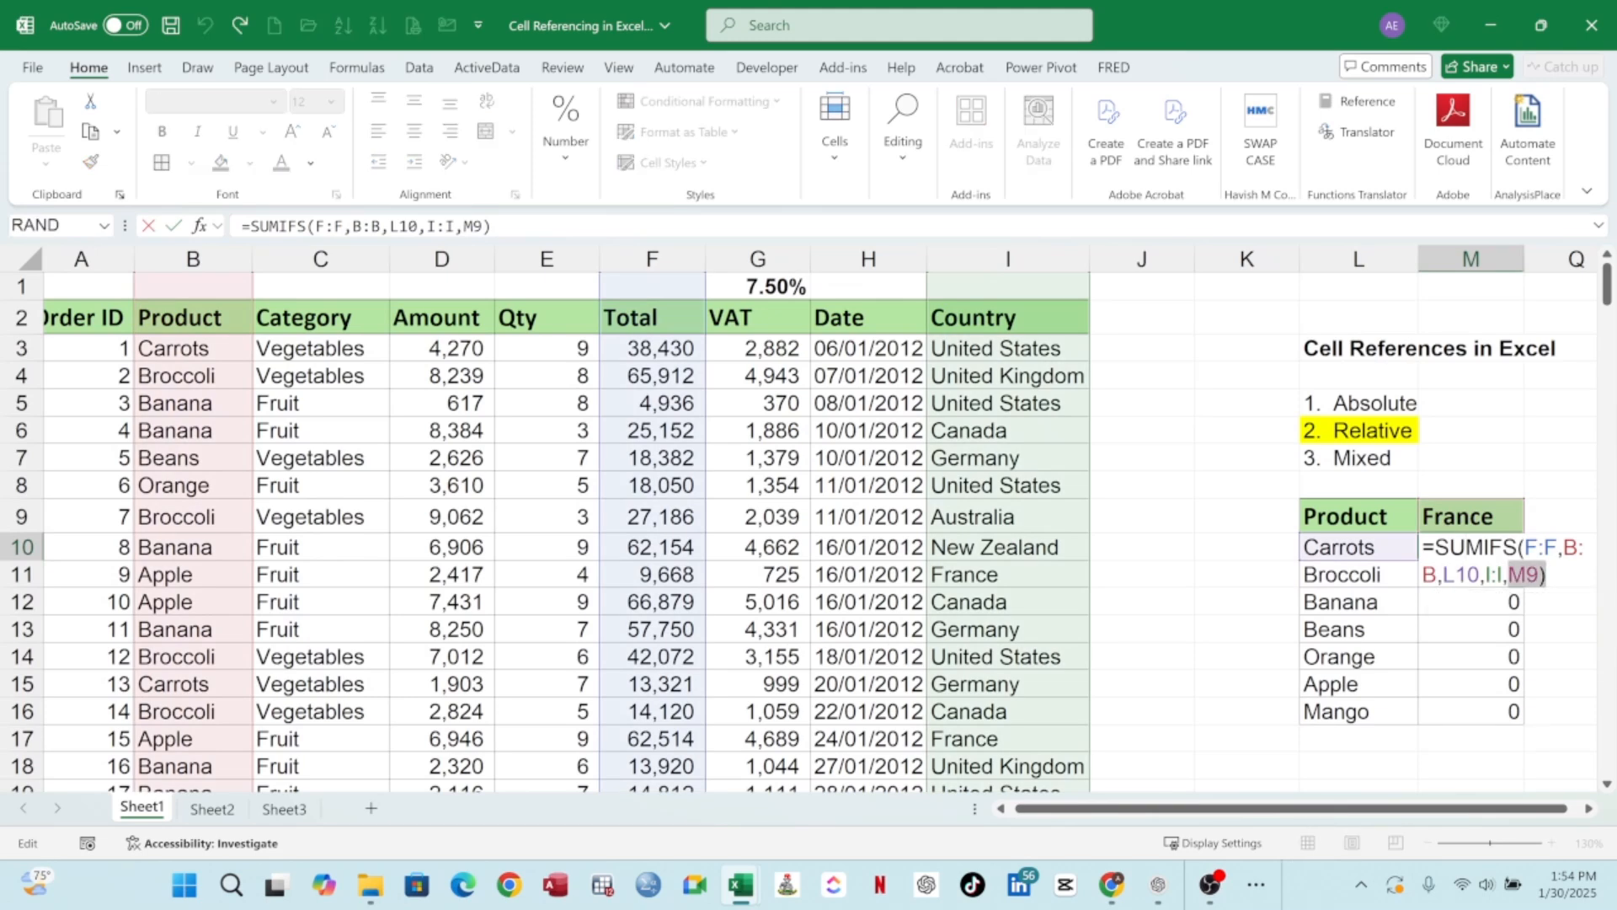
key("Return")
left_click(1494, 576)
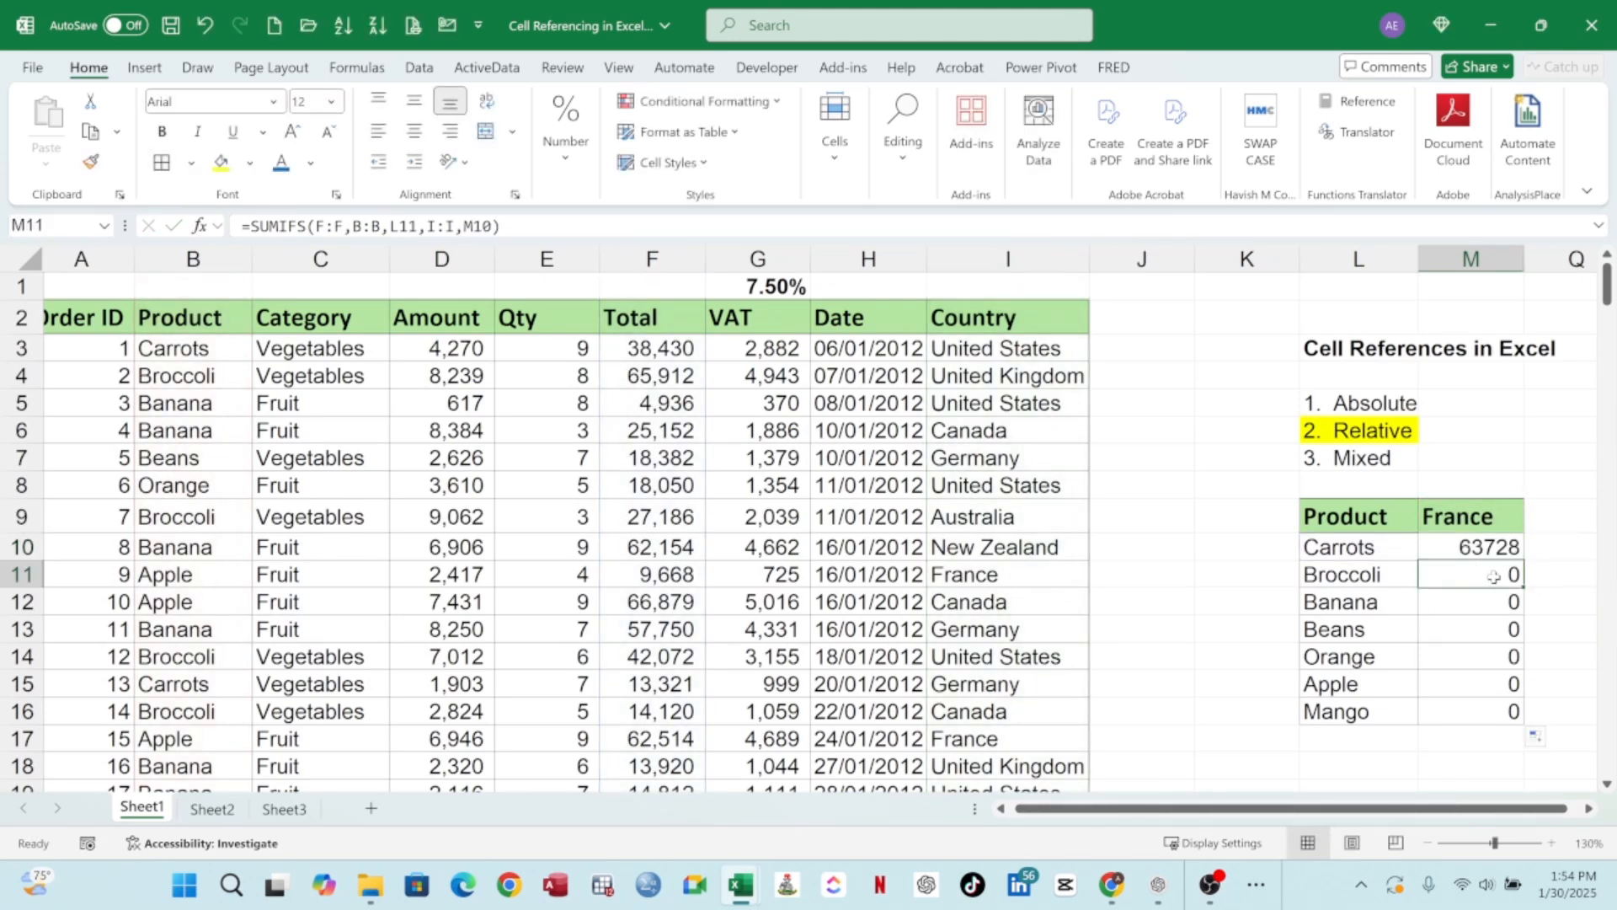
double_click(1500, 576)
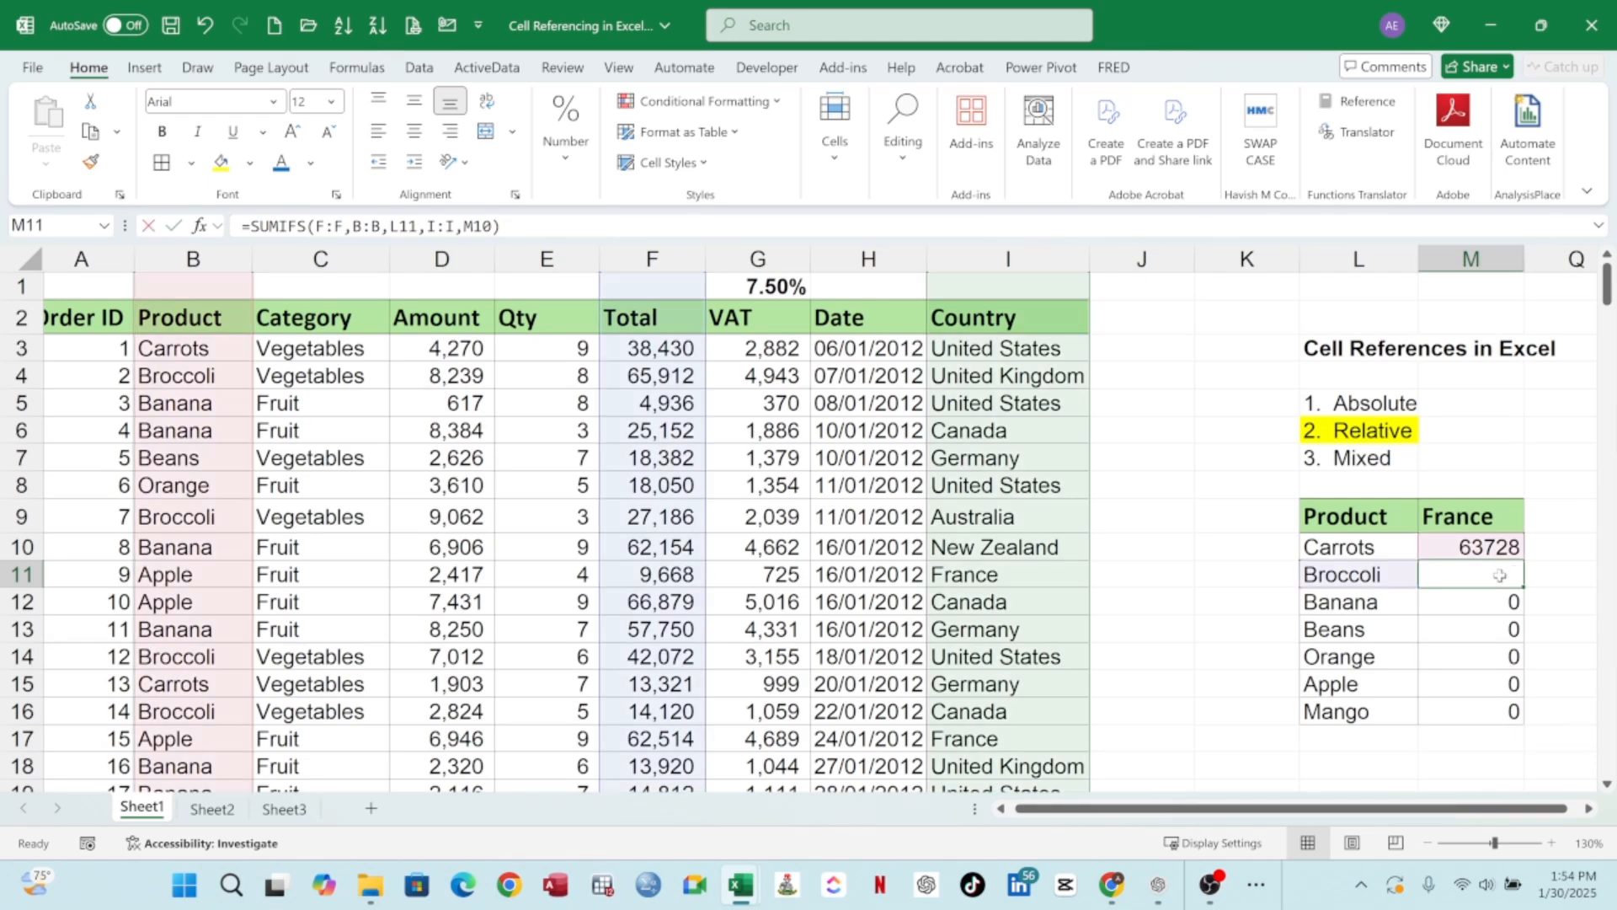
key("Escape")
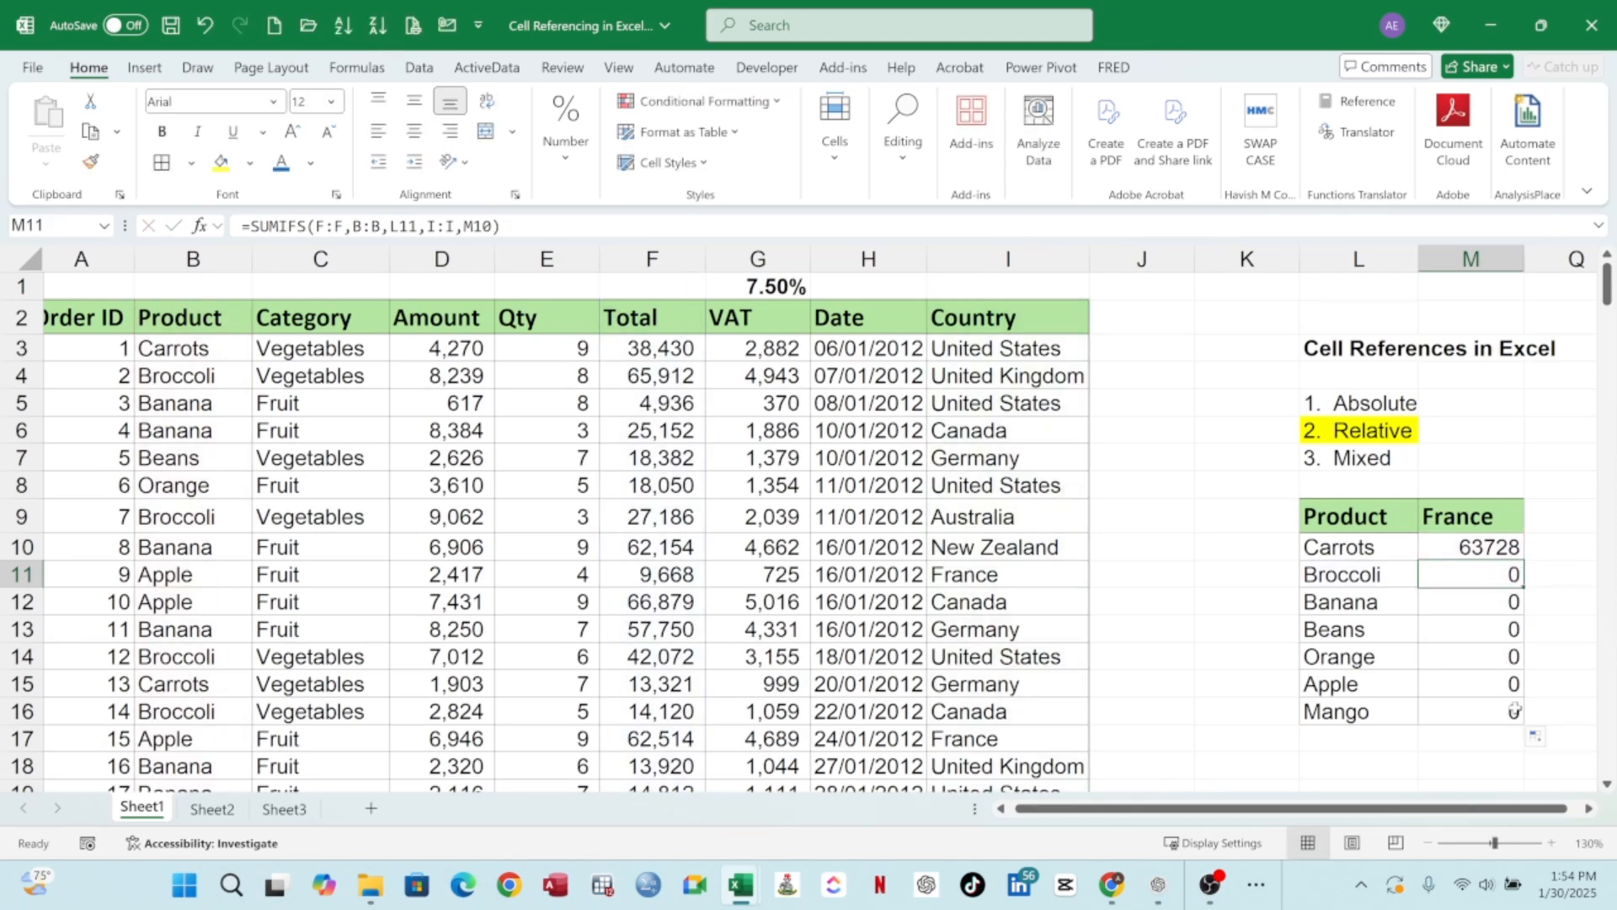
left_click(1513, 710)
double_click(1513, 710)
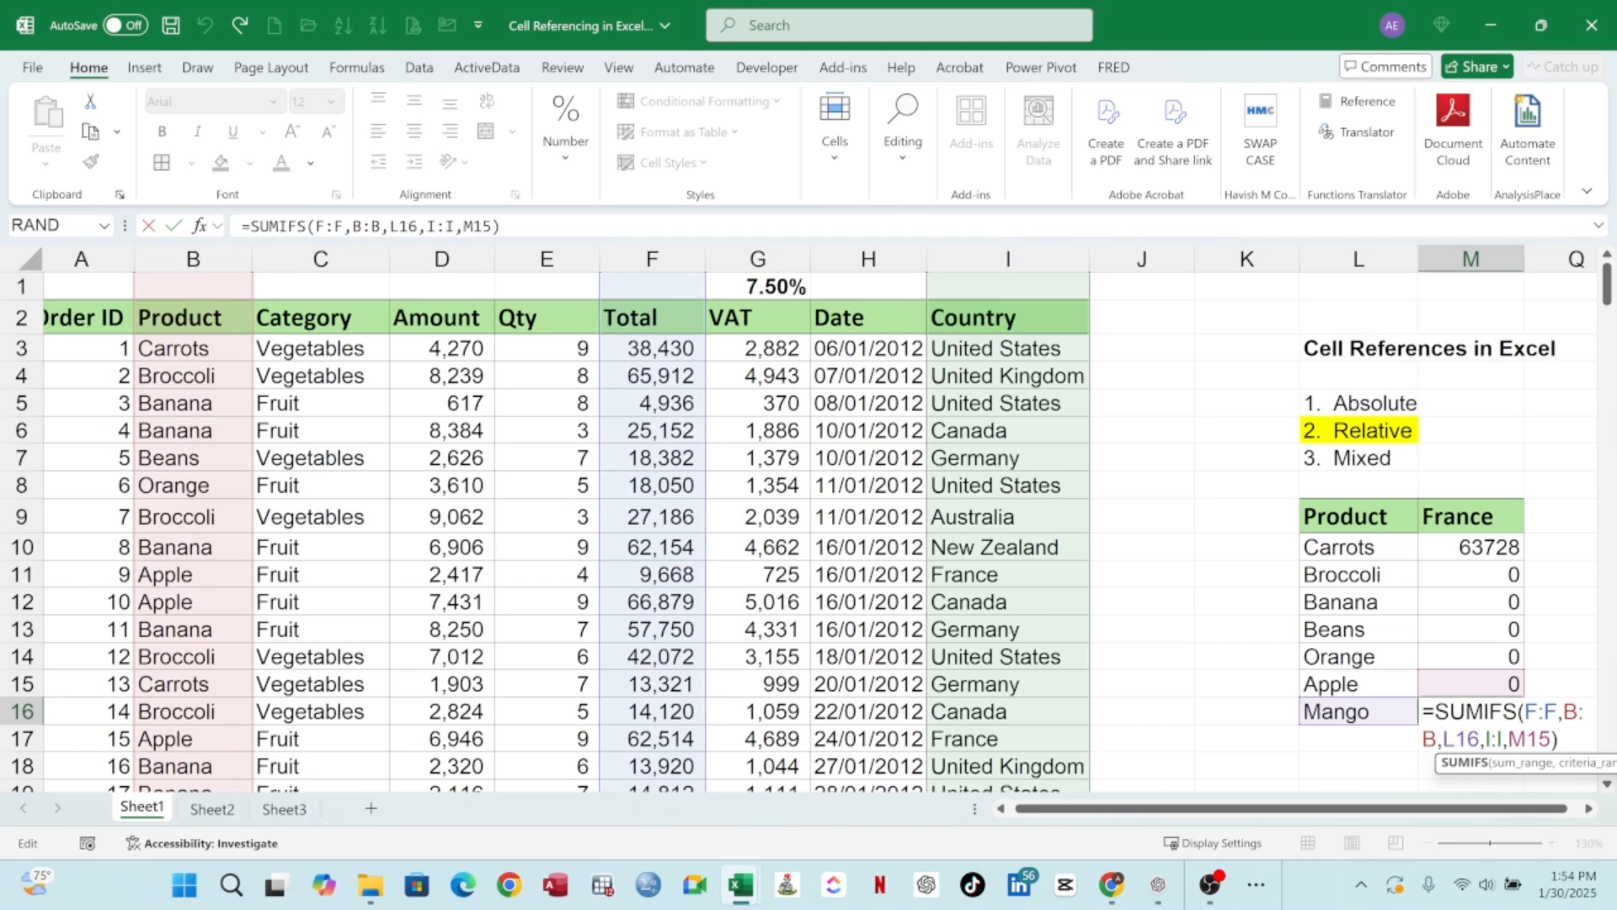
left_click_drag(1508, 739, 1552, 738)
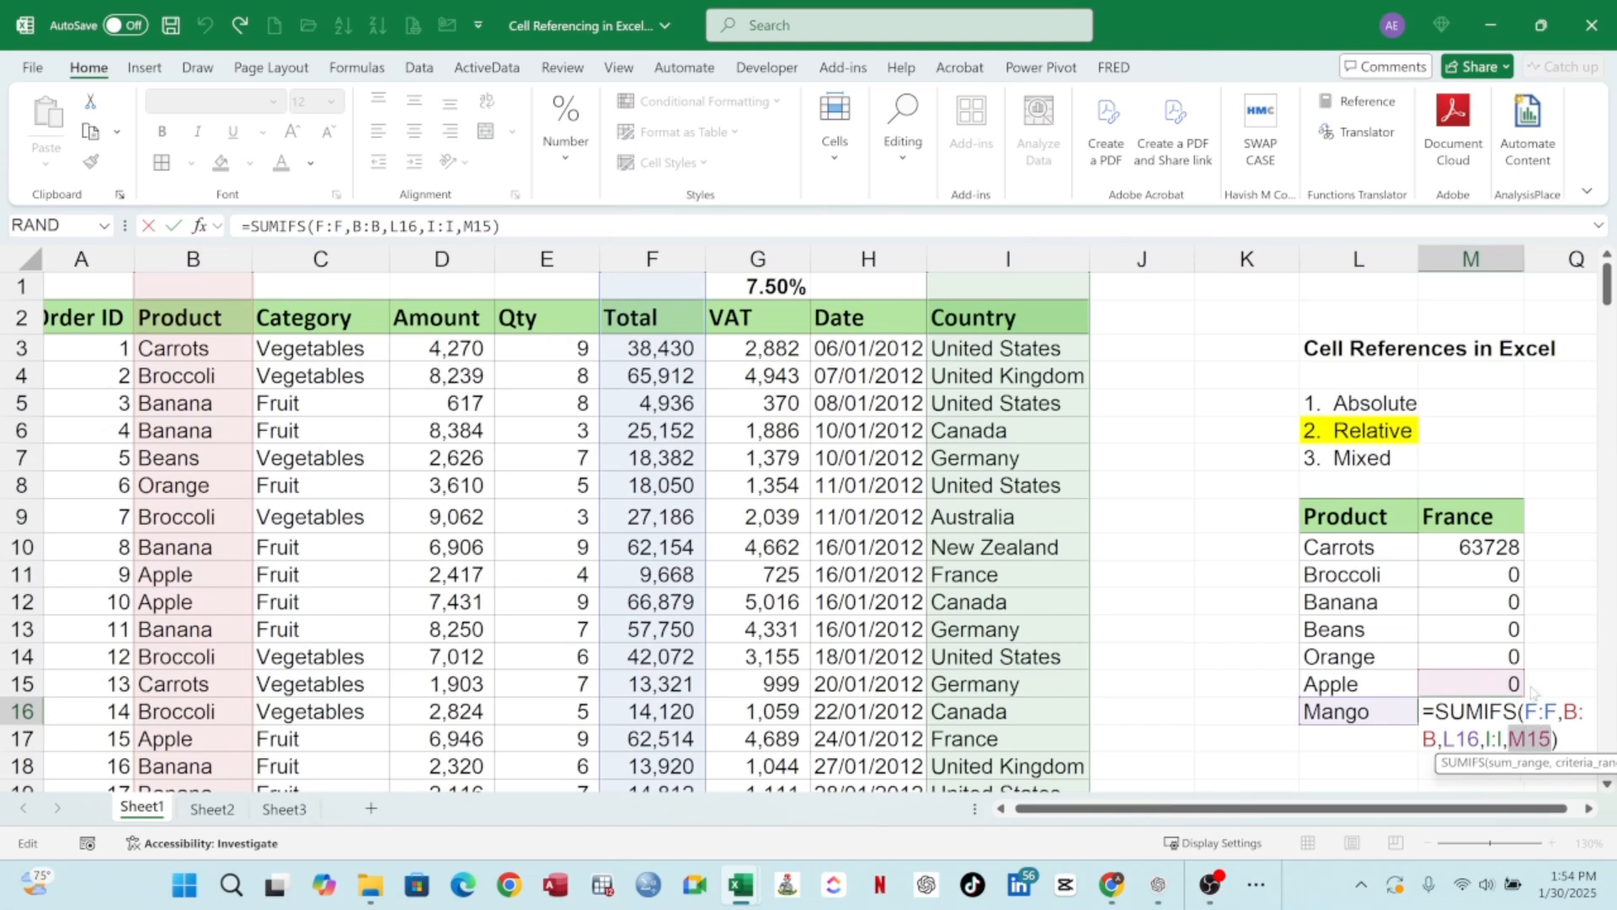
key("Escape")
double_click(1481, 547)
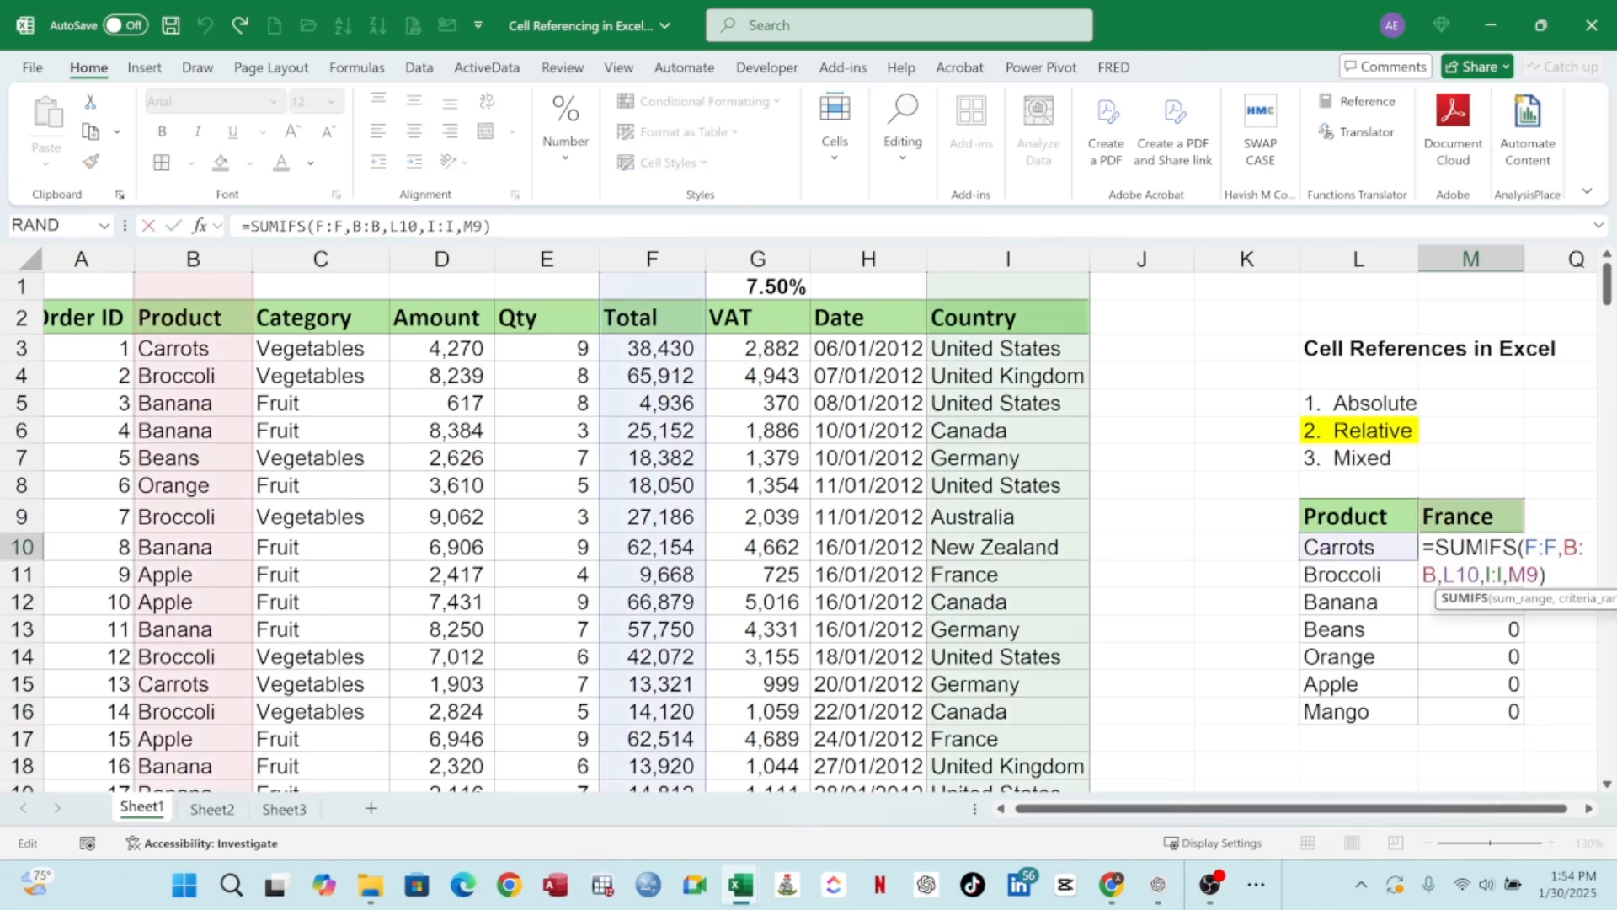
left_click(1526, 575)
type("$")
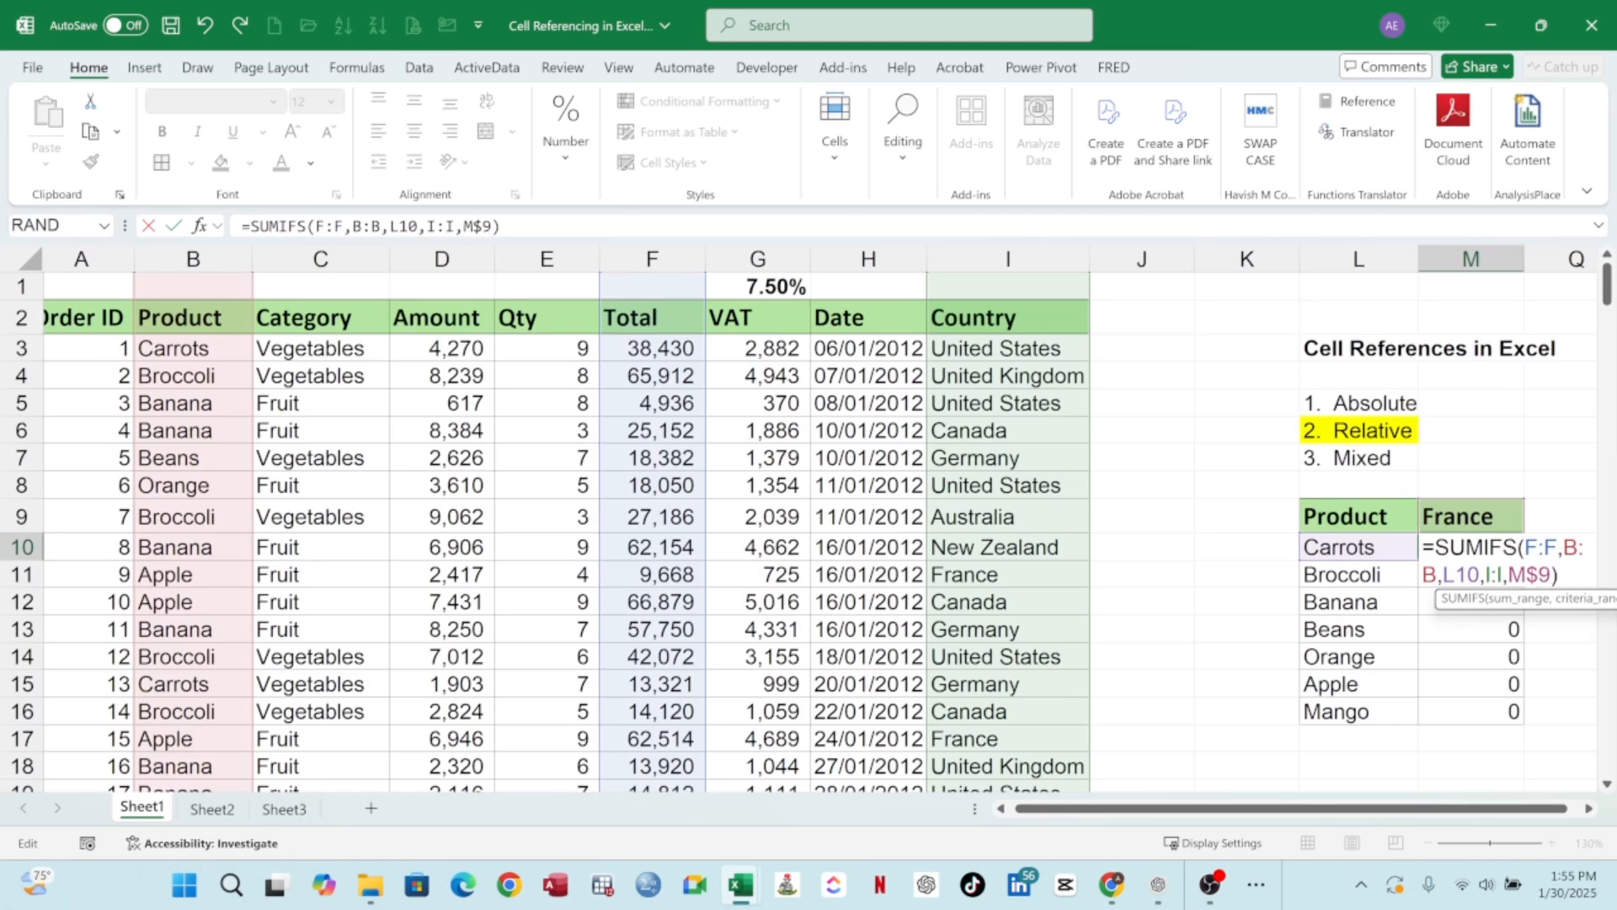
key("Return")
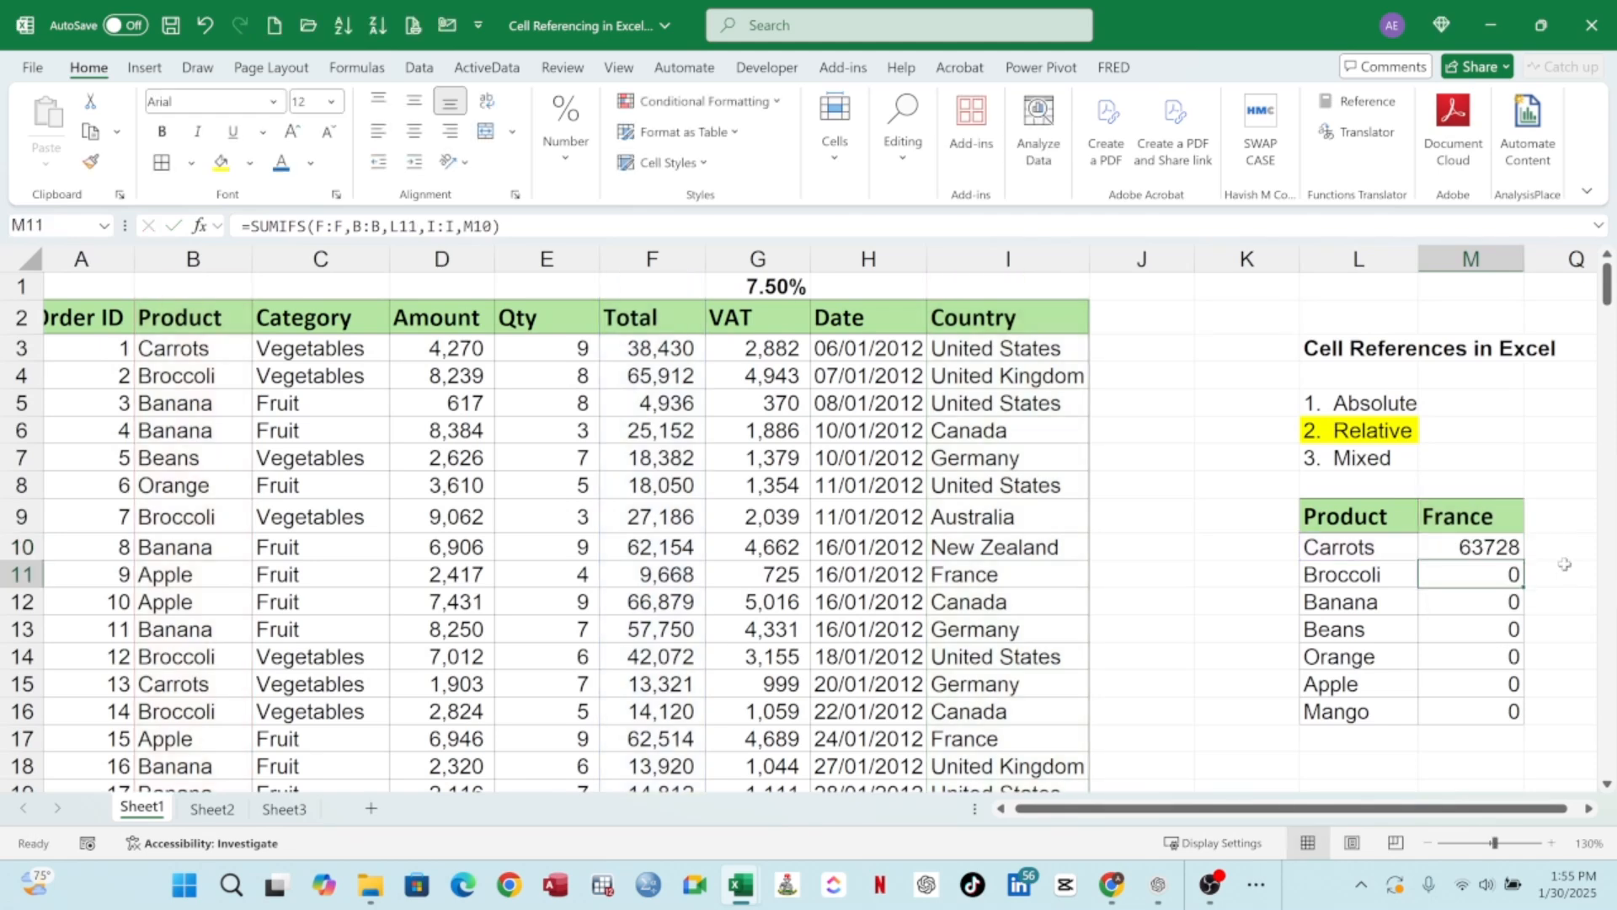
left_click(1500, 552)
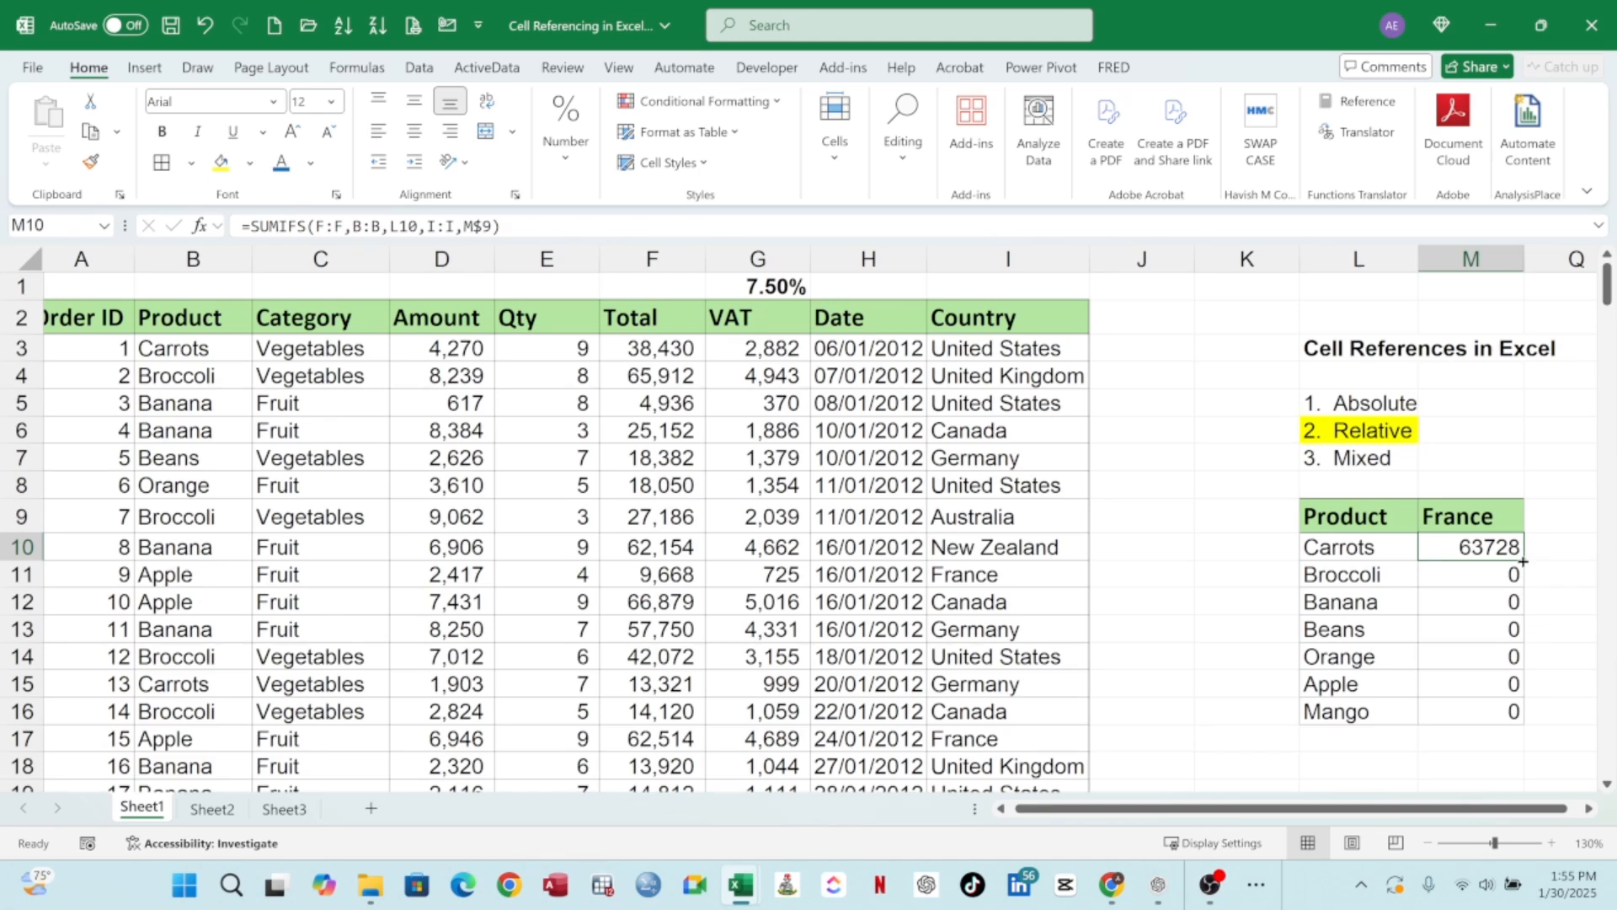
double_click(1523, 562)
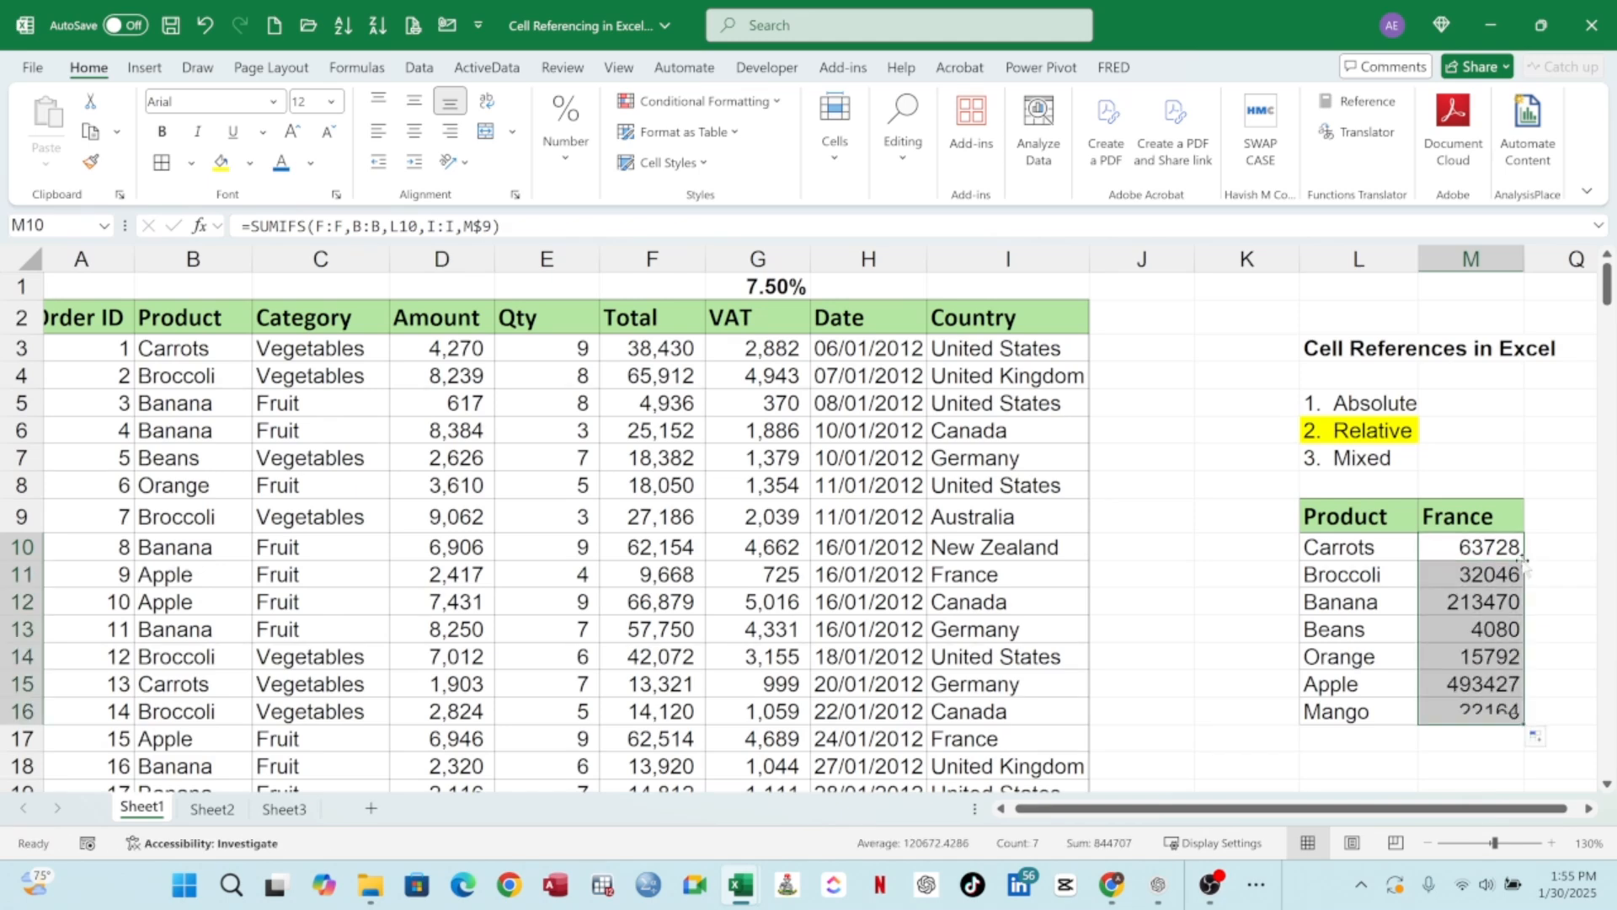
double_click(1482, 574)
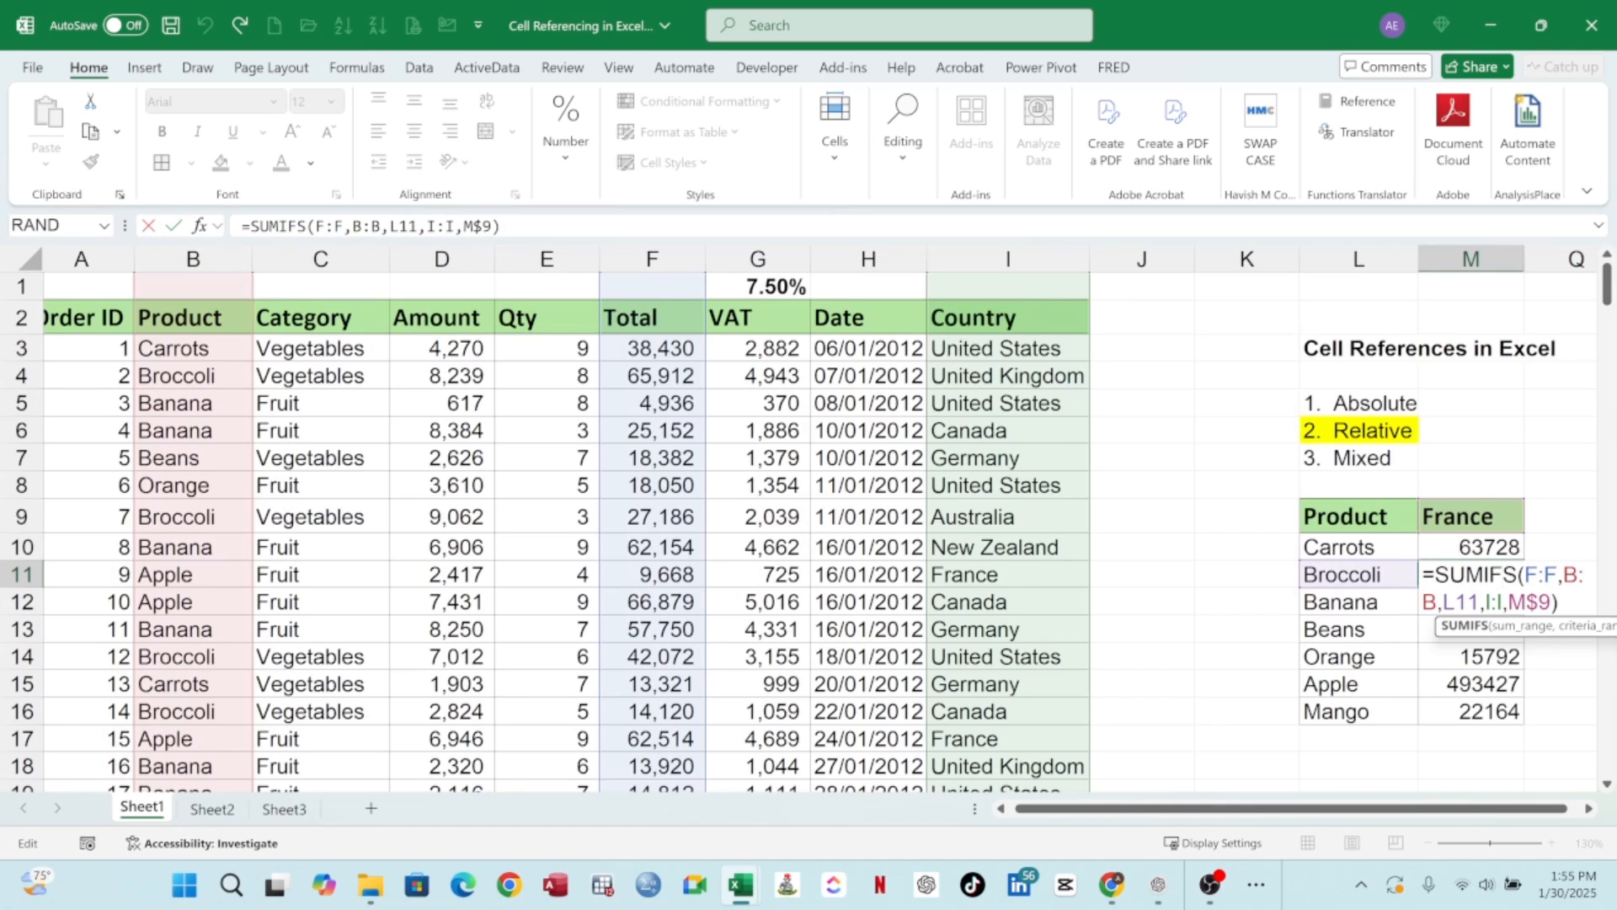
left_click_drag(1552, 602, 1527, 602)
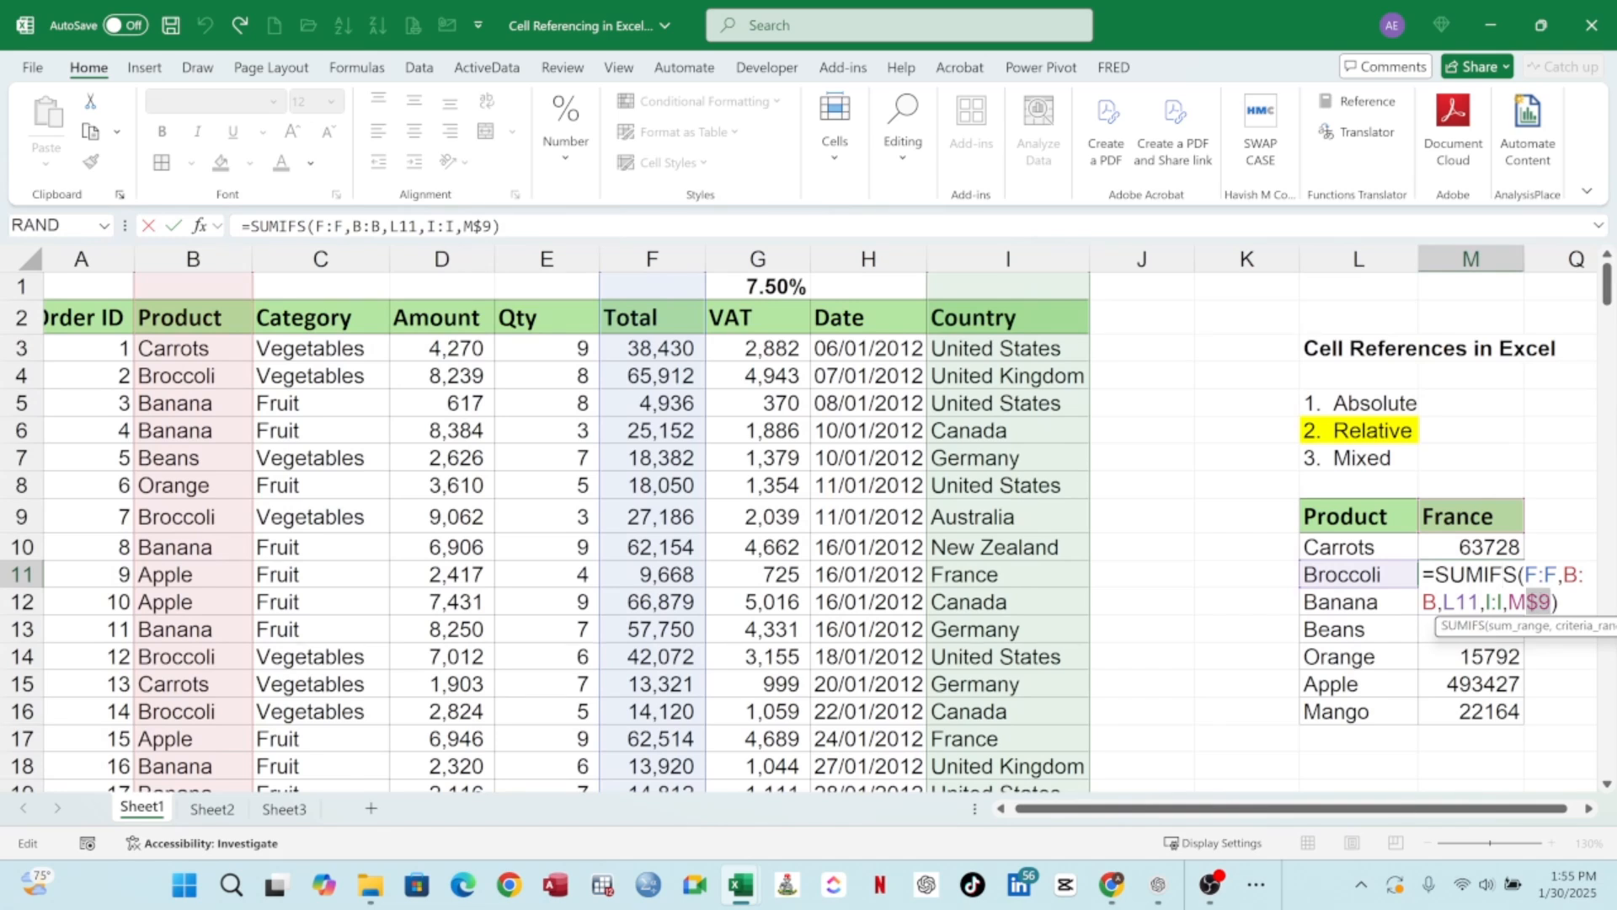